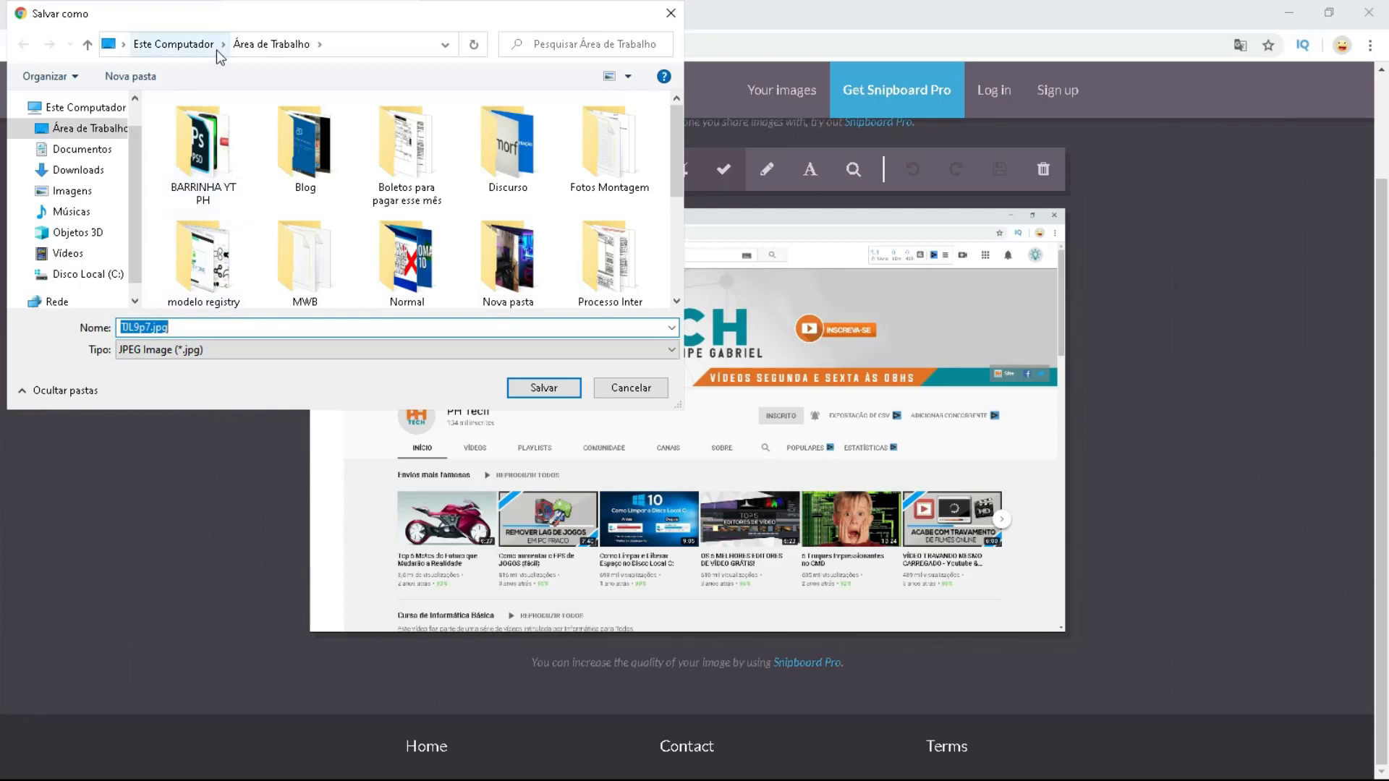
Step: Save the snipped image to the Área de Trabalho folder as teste.jpg in JPEG Image format
{"action": "left_click_drag", "start_coordinate": [212, 20], "coordinate": [215, 45]}
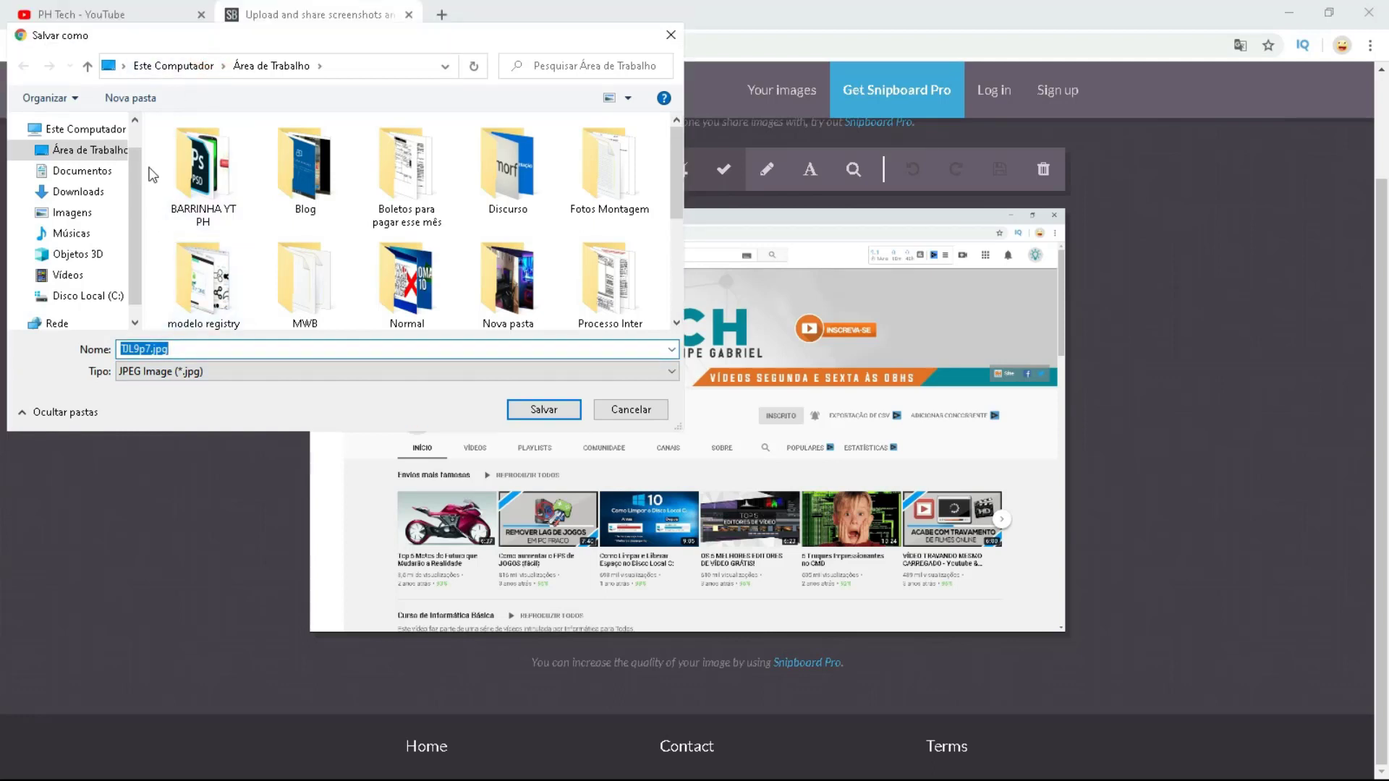
{"action": "mouse_move", "coordinate": [135, 163]}
{"action": "left_mouse_down"}
{"action": "mouse_move", "coordinate": [136, 124]}
{"action": "mouse_move", "coordinate": [140, 181]}
{"action": "left_mouse_up"}
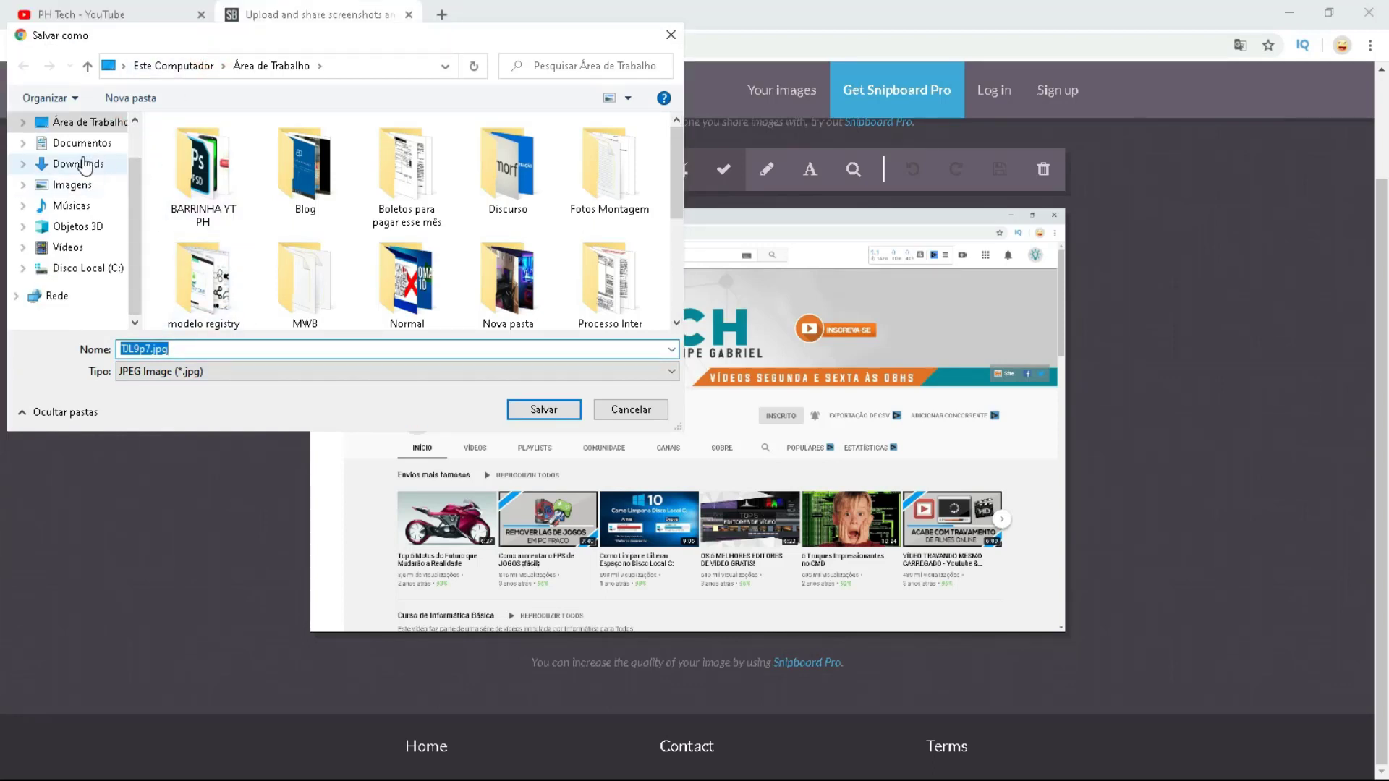
{"action": "left_click", "coordinate": [110, 127]}
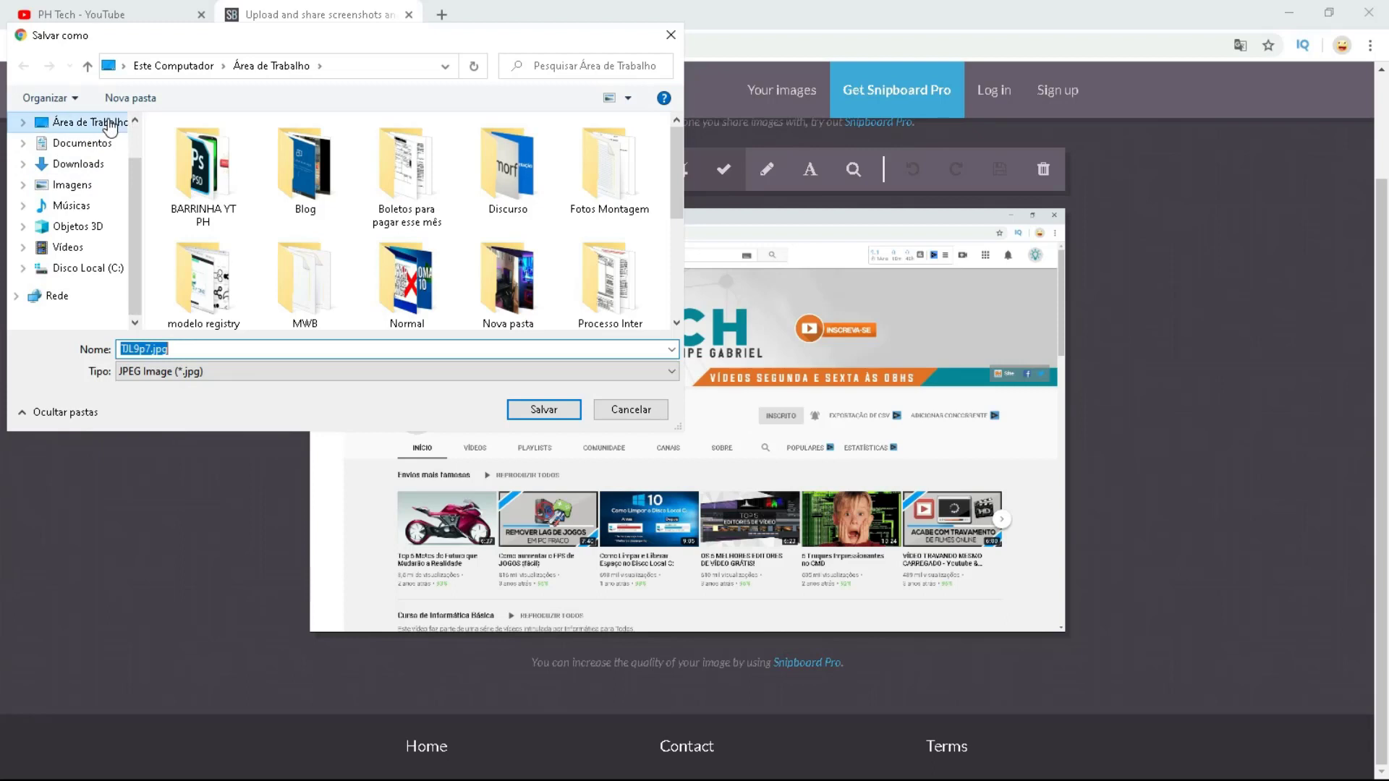
{"action": "left_click_drag", "start_coordinate": [149, 348], "coordinate": [110, 345]}
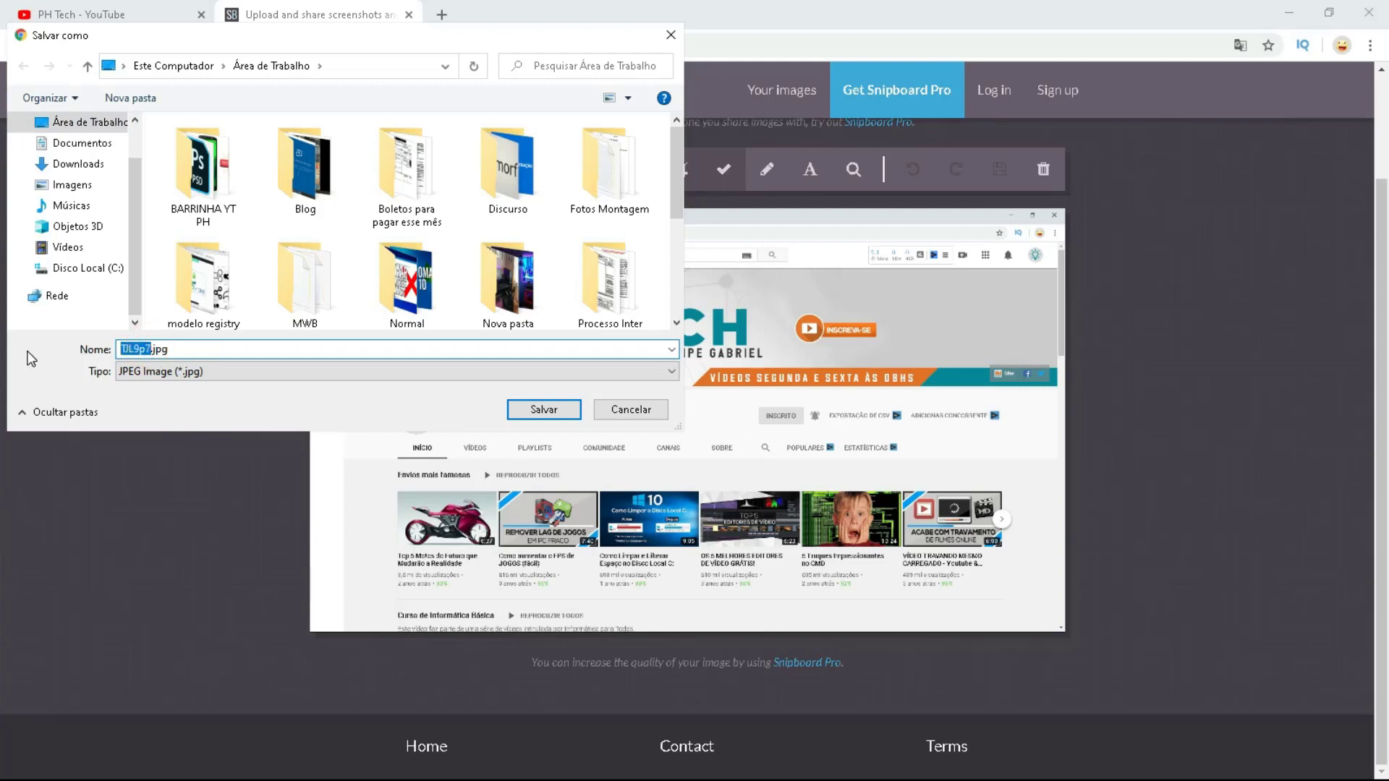
{"action": "type", "text": "teste"}
{"action": "left_click", "coordinate": [156, 371]}
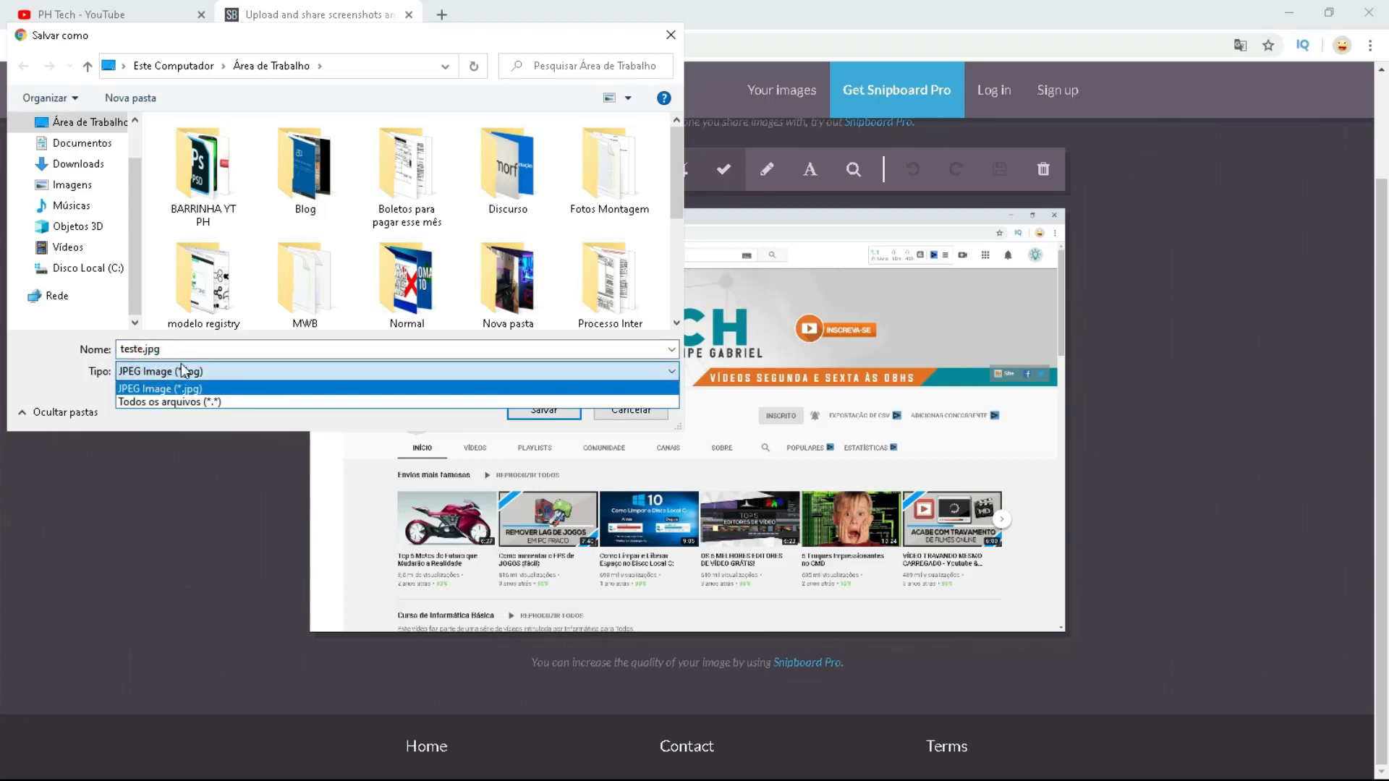
{"action": "left_click", "coordinate": [181, 370]}
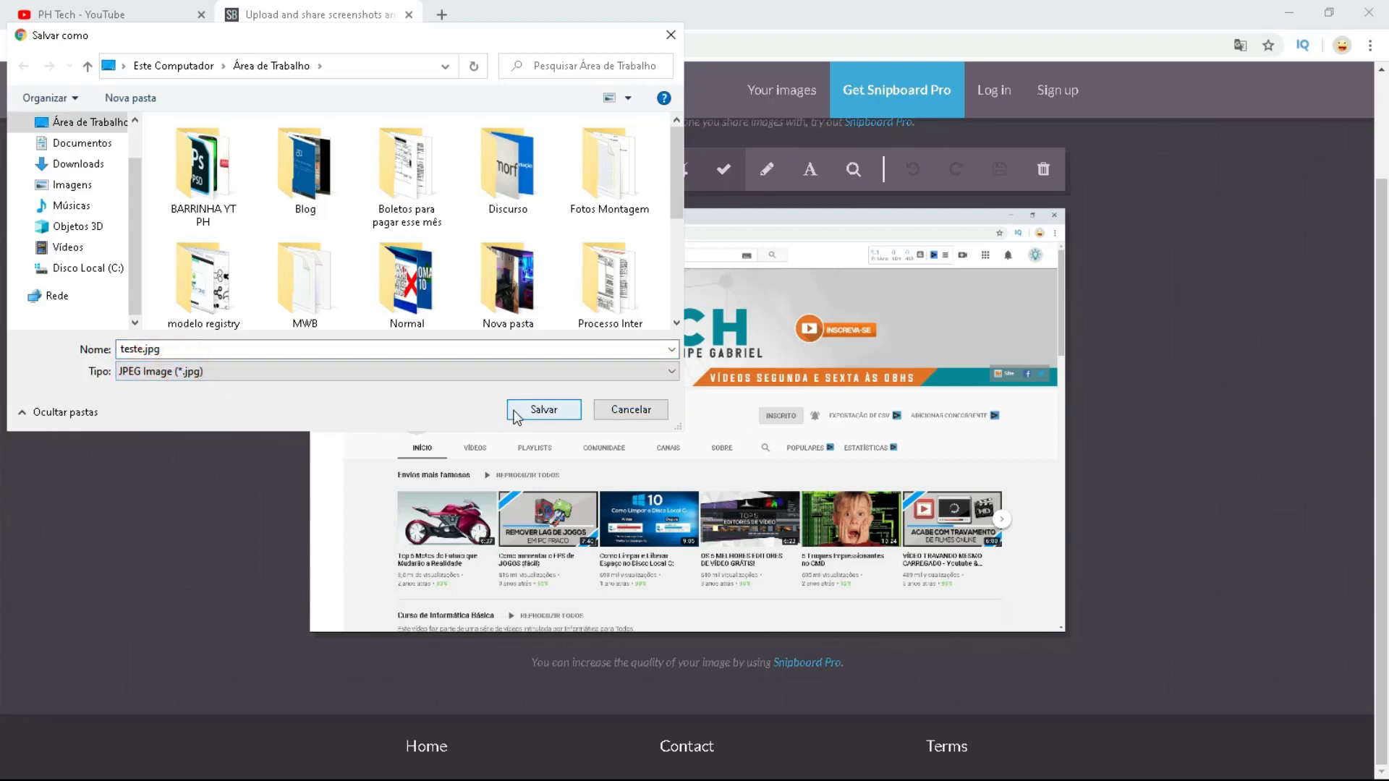
{"action": "left_click", "coordinate": [544, 409]}
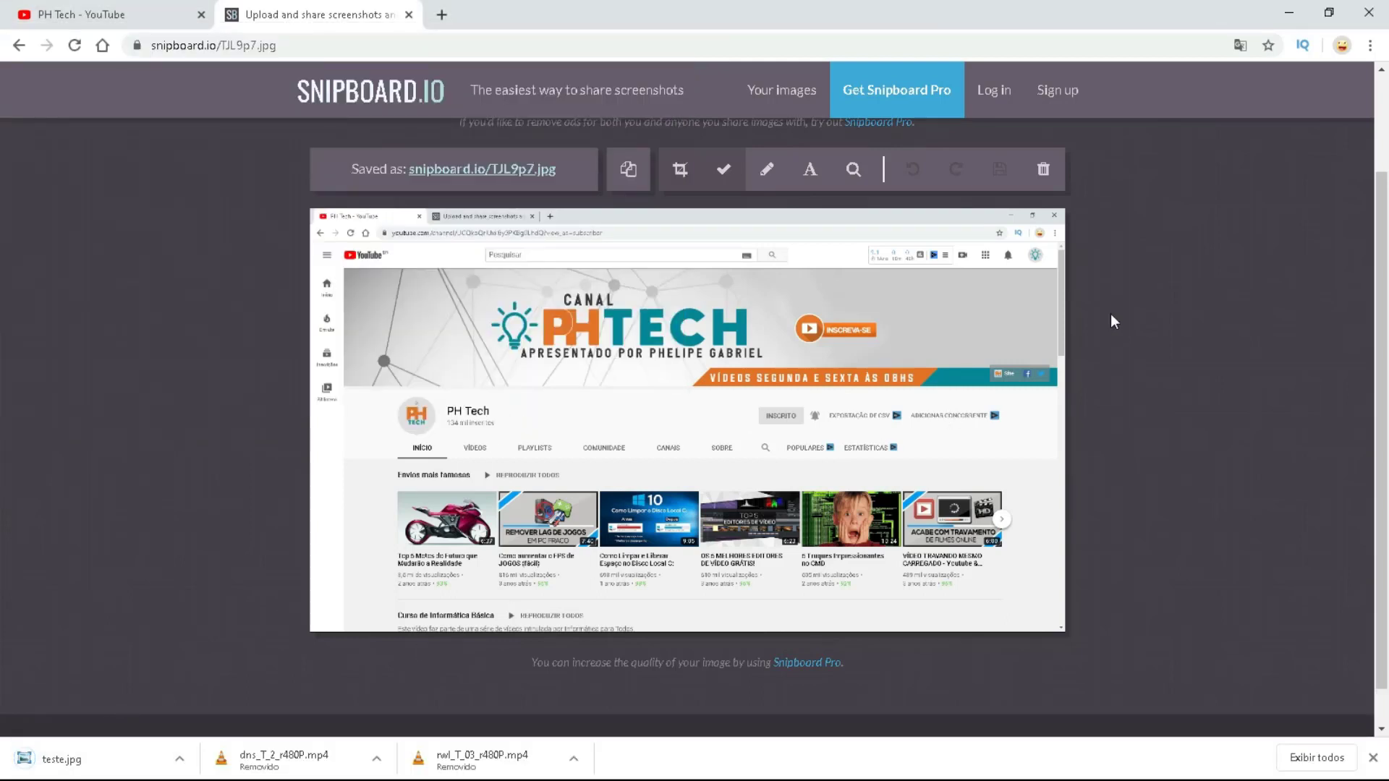
Step: Minimise the browser, open teste.jpg from the desktop to check the saved screenshot, and close it
{"action": "left_click", "coordinate": [1289, 12]}
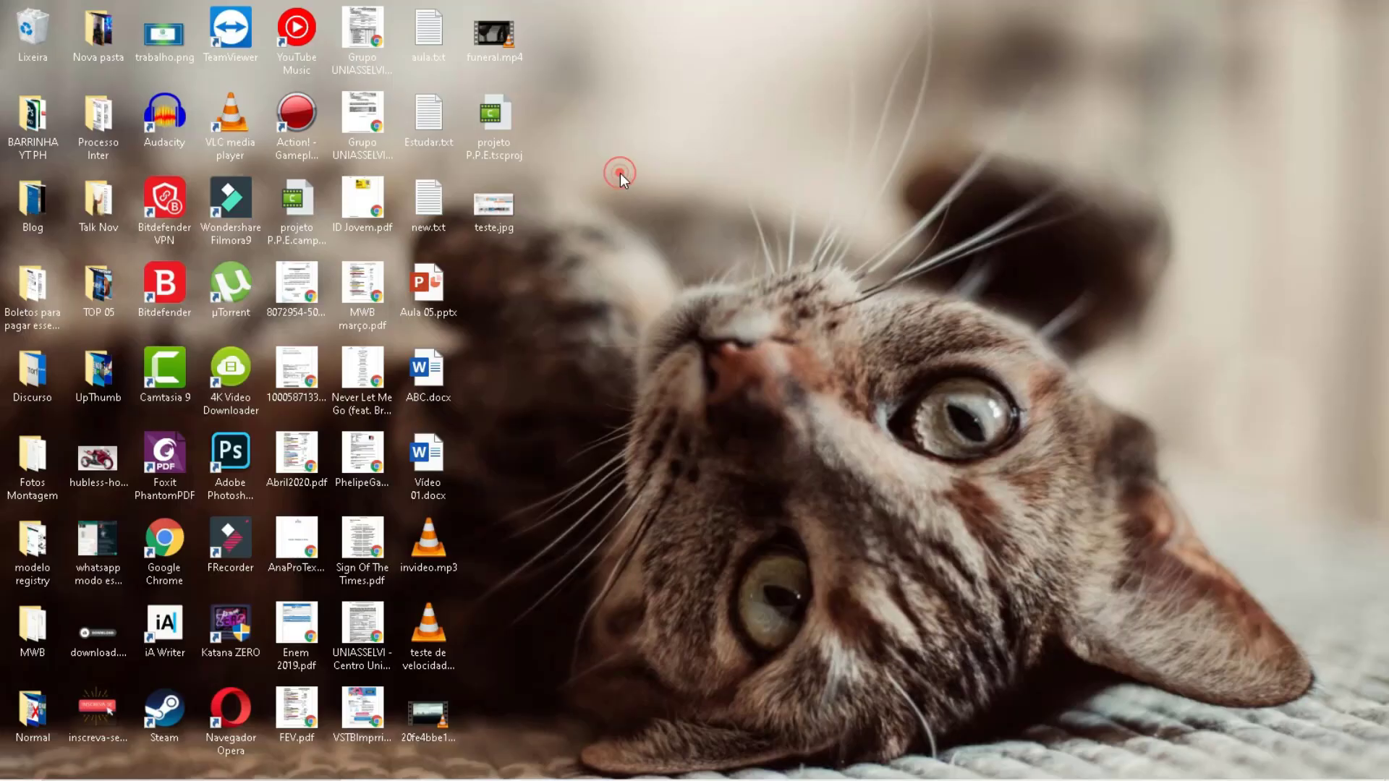
{"action": "mouse_move", "coordinate": [511, 202]}
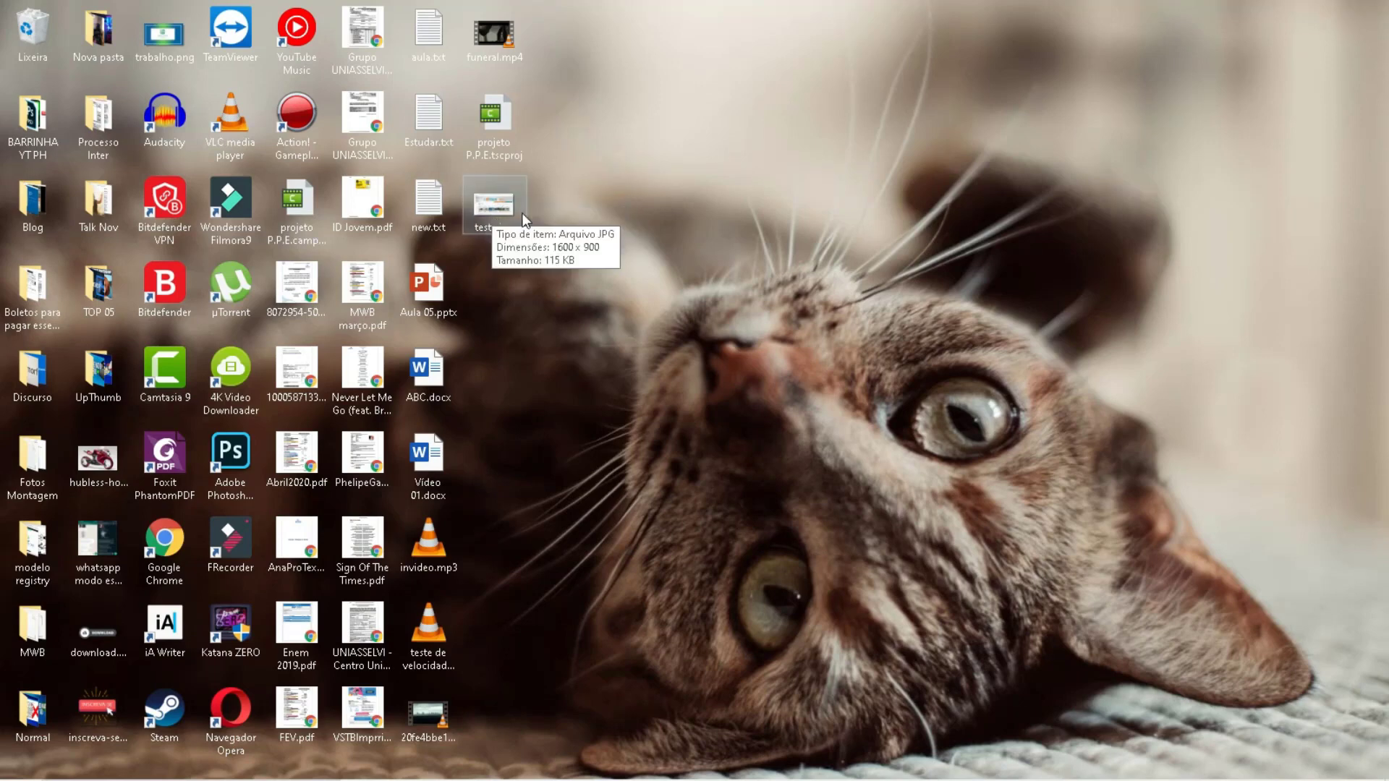
{"action": "double_click", "coordinate": [511, 202]}
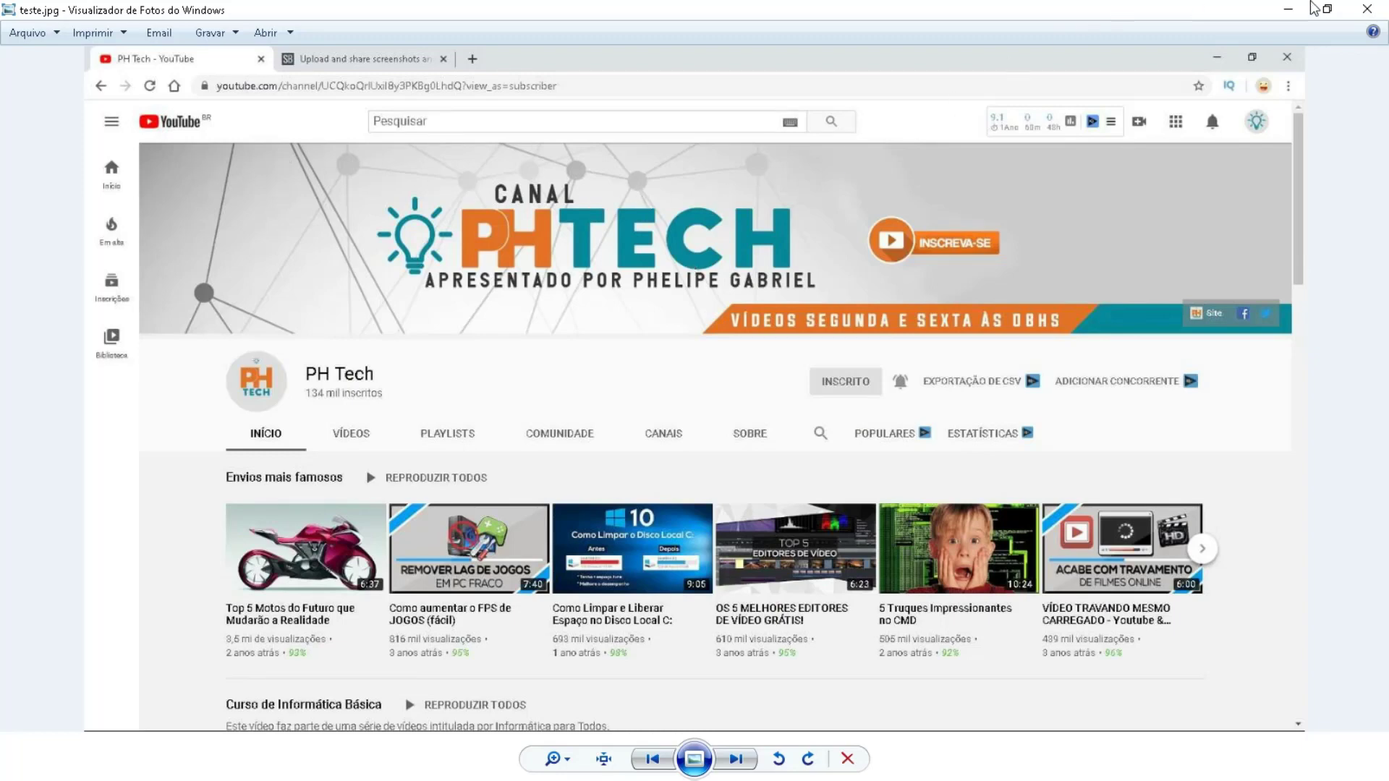
{"action": "left_click", "coordinate": [1367, 9]}
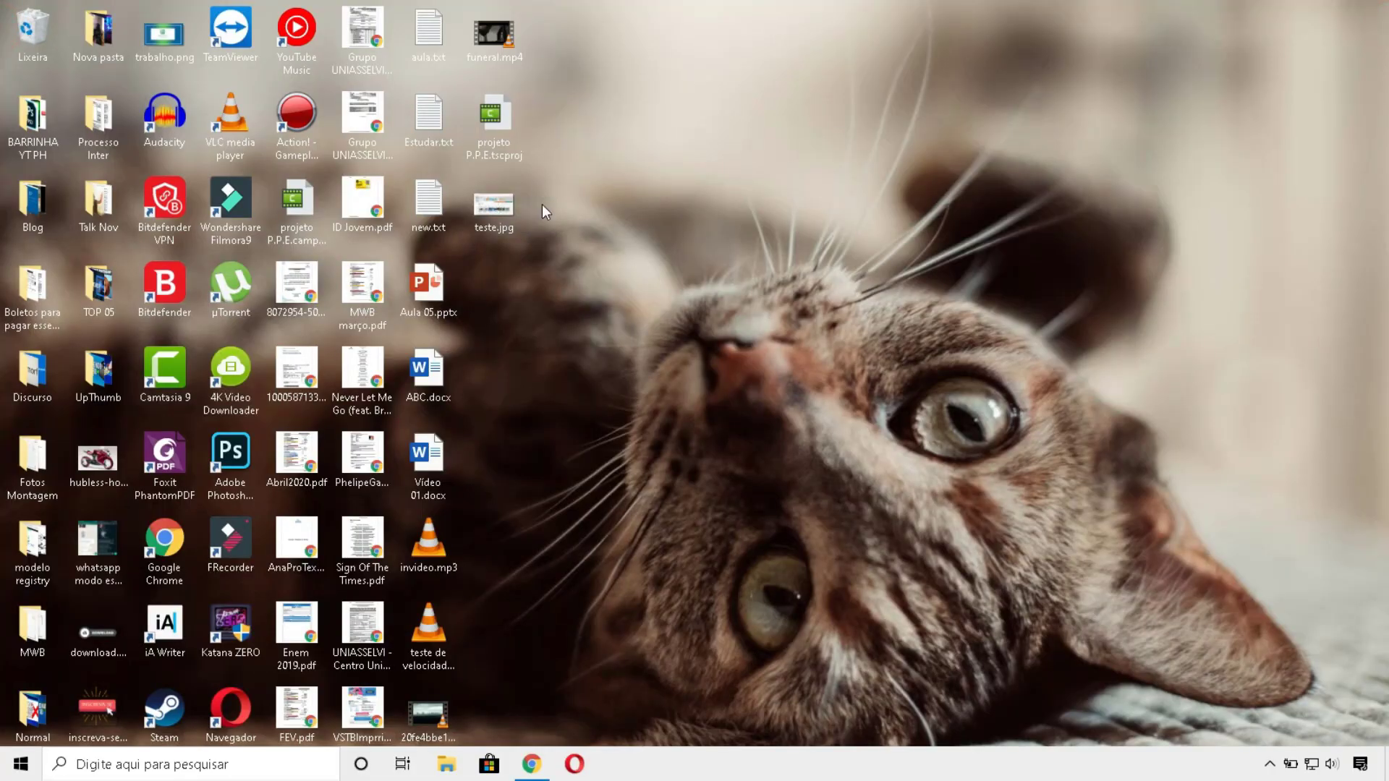
Step: Reopen teste.jpg, minimise and restore its viewer window to inspect the screenshot again, and close it
{"action": "double_click", "coordinate": [502, 208]}
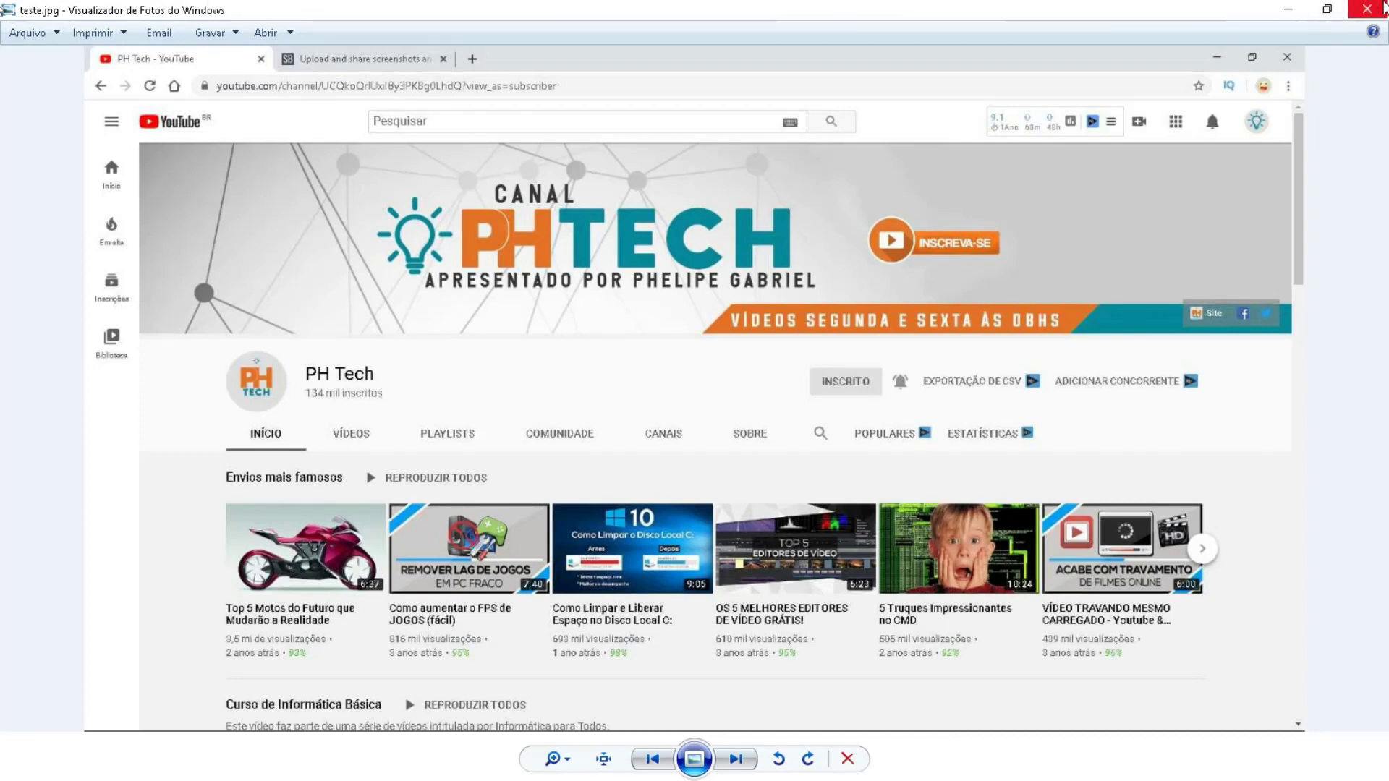
{"action": "left_click", "coordinate": [1280, 10]}
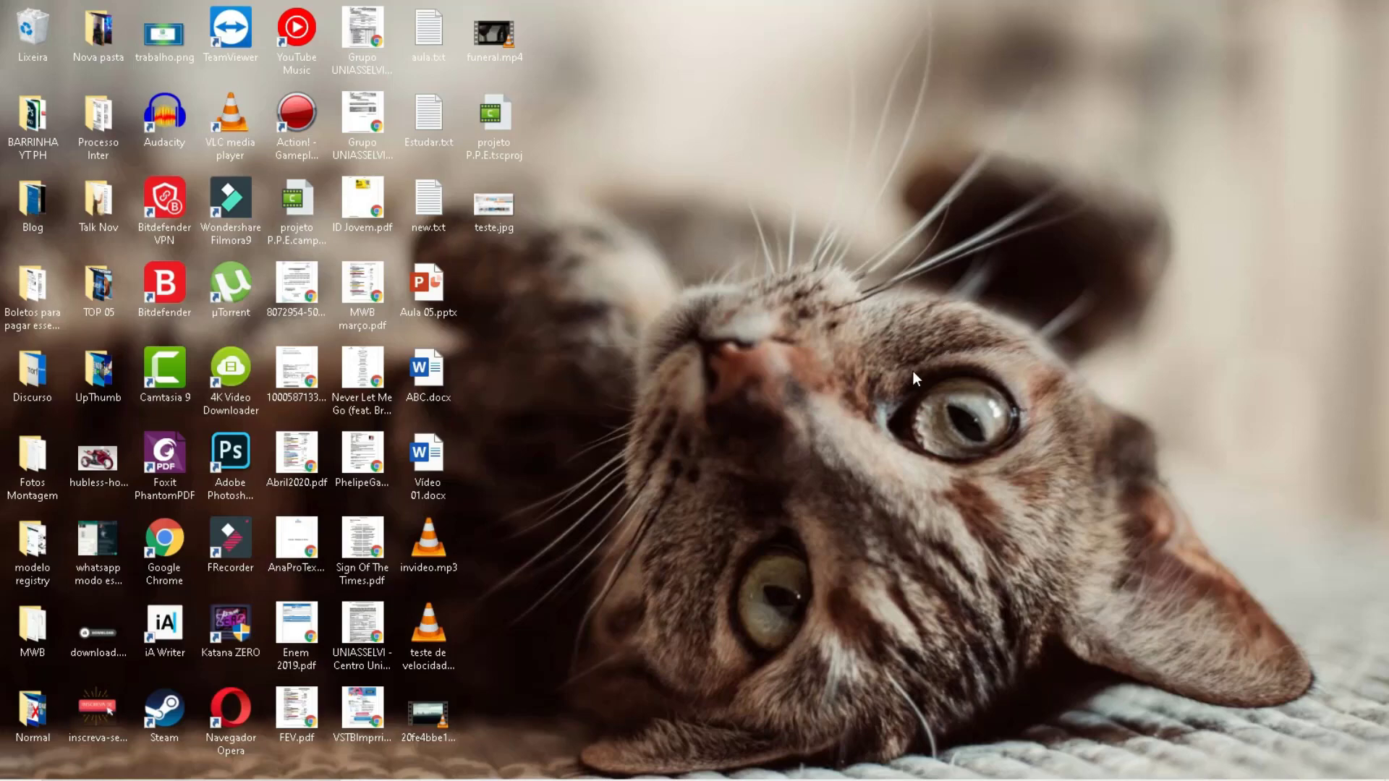
{"action": "mouse_move", "coordinate": [775, 778]}
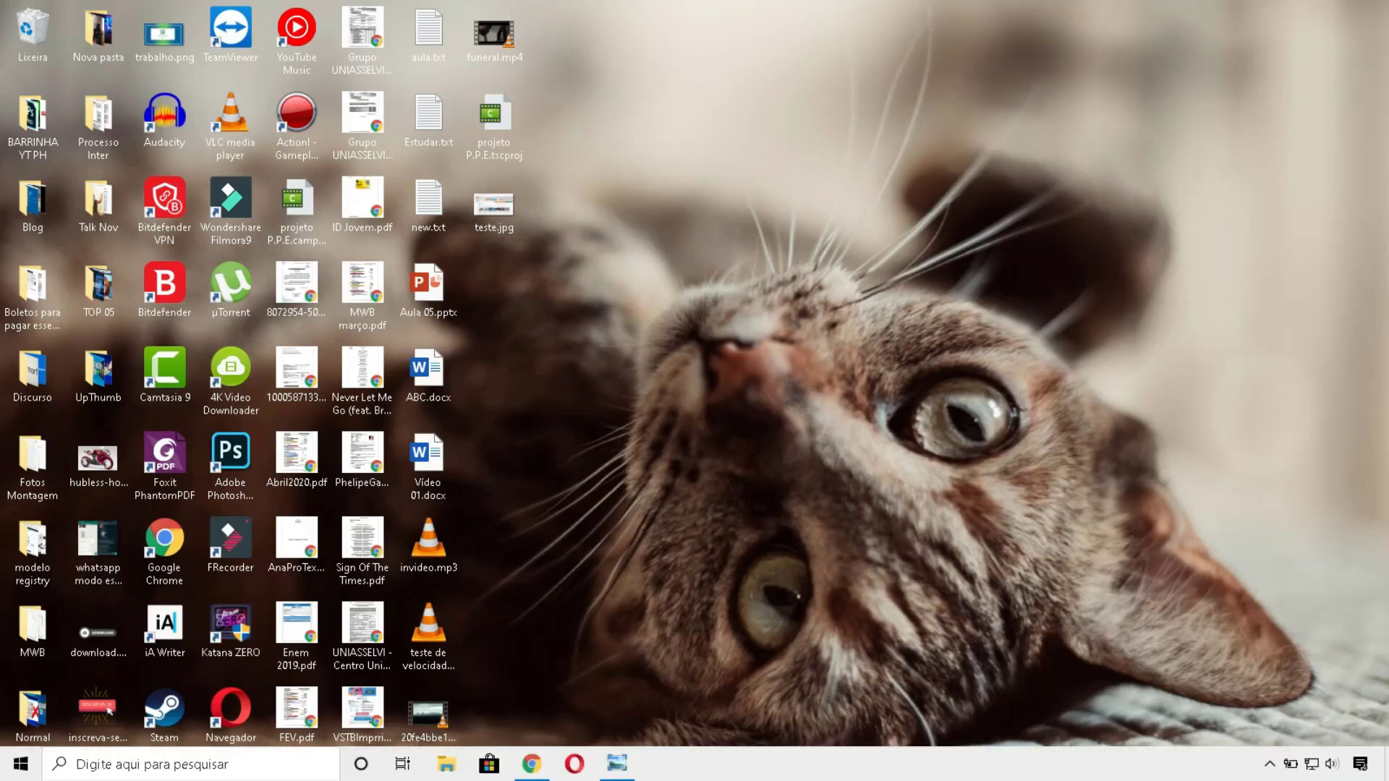
{"action": "left_click", "coordinate": [616, 763]}
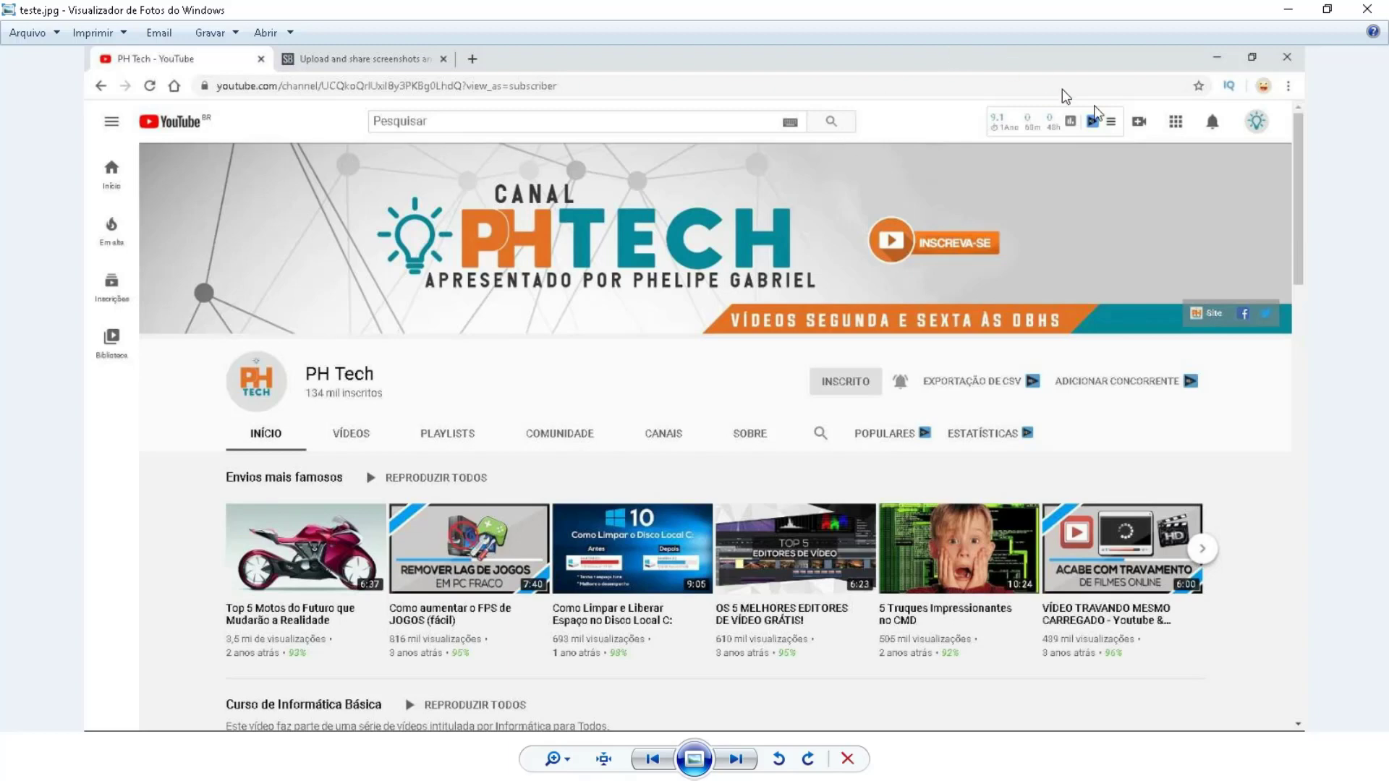
{"action": "left_click", "coordinate": [1372, 9]}
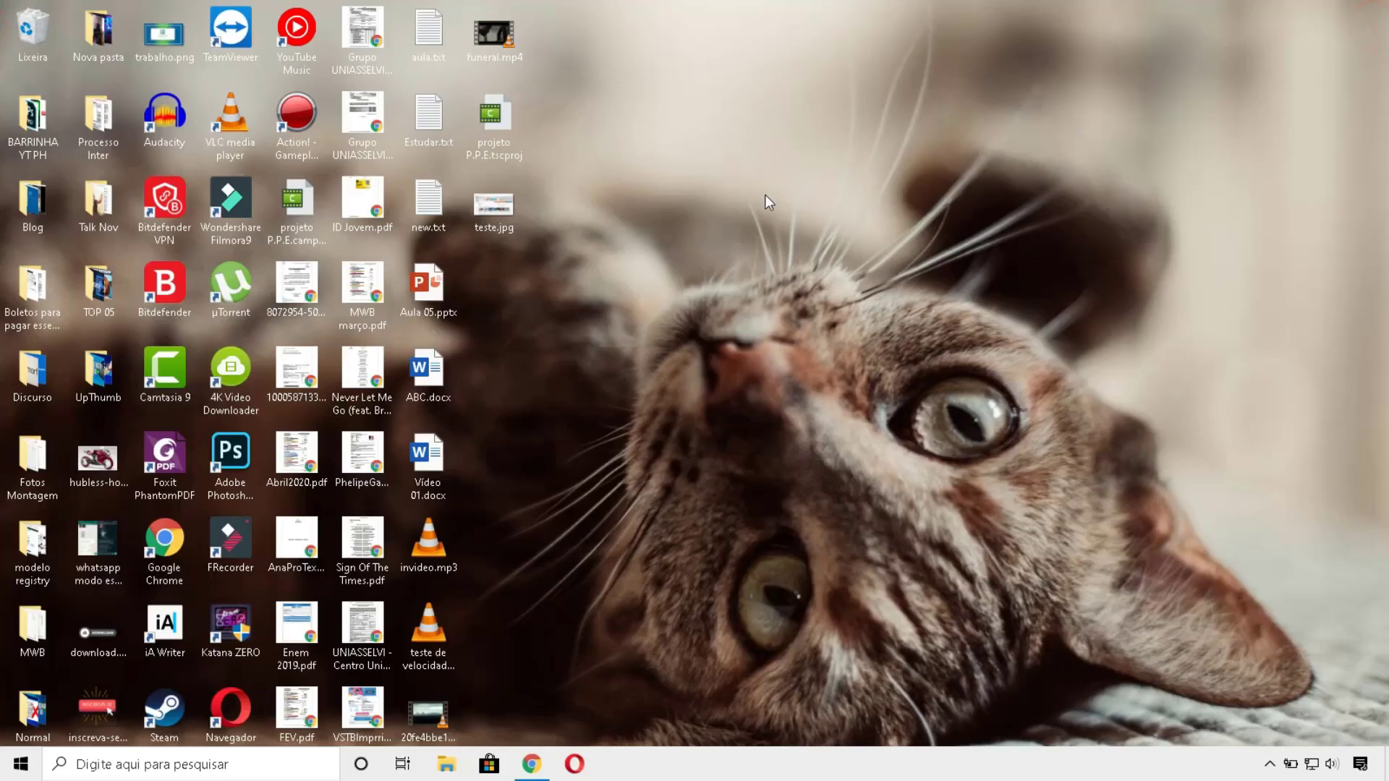
{"action": "right_click", "coordinate": [485, 217]}
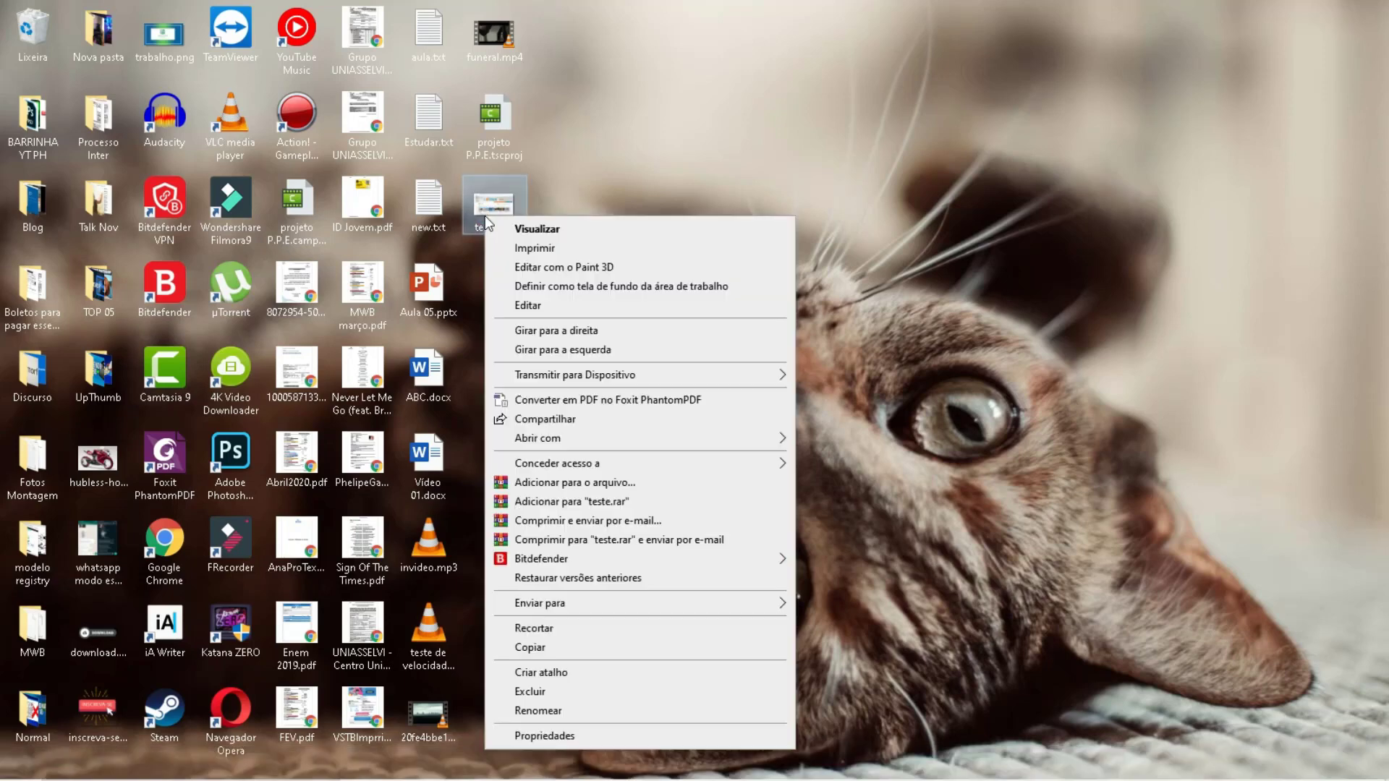
{"action": "left_click", "coordinate": [588, 189]}
{"action": "mouse_move", "coordinate": [506, 206]}
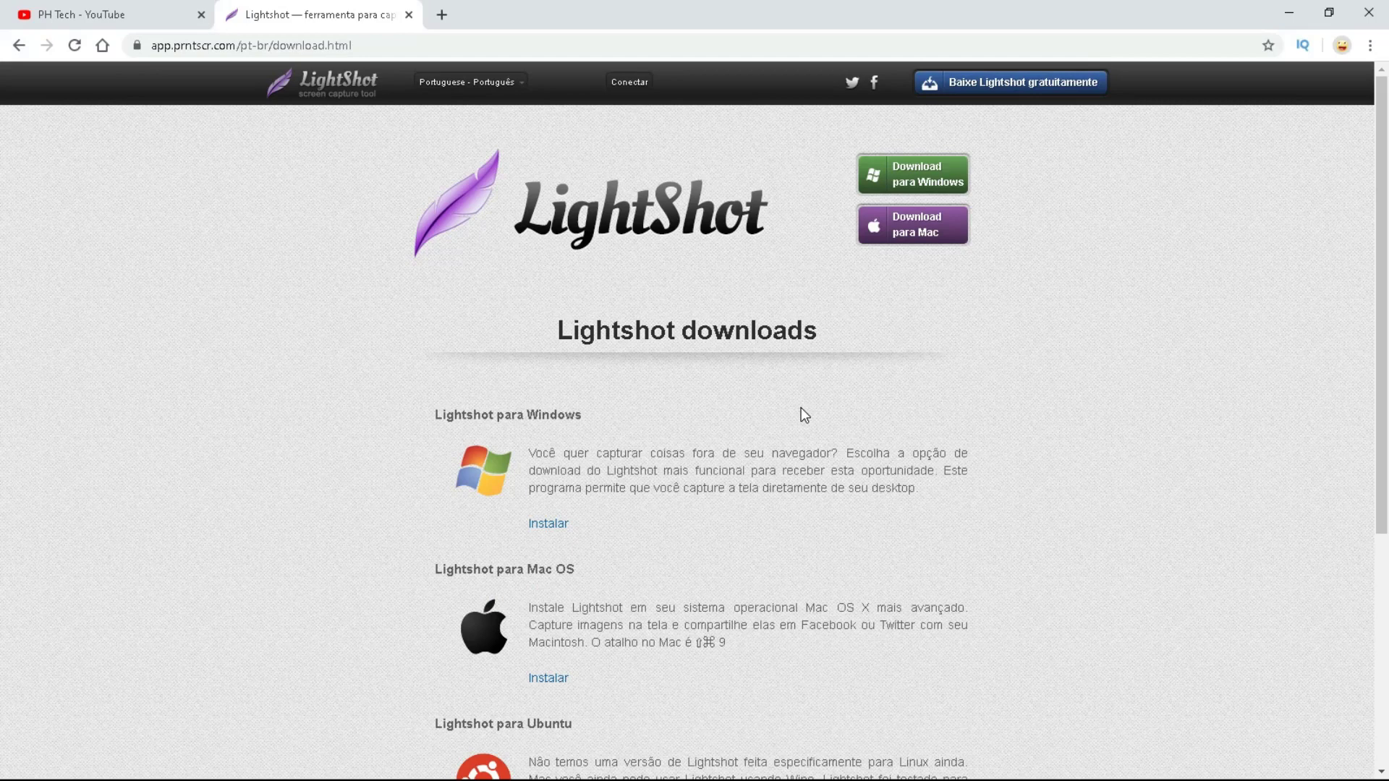
Step: Download the Windows version of Lightshot and show setup-lightshot.exe in its download folder
{"action": "left_click", "coordinate": [933, 179]}
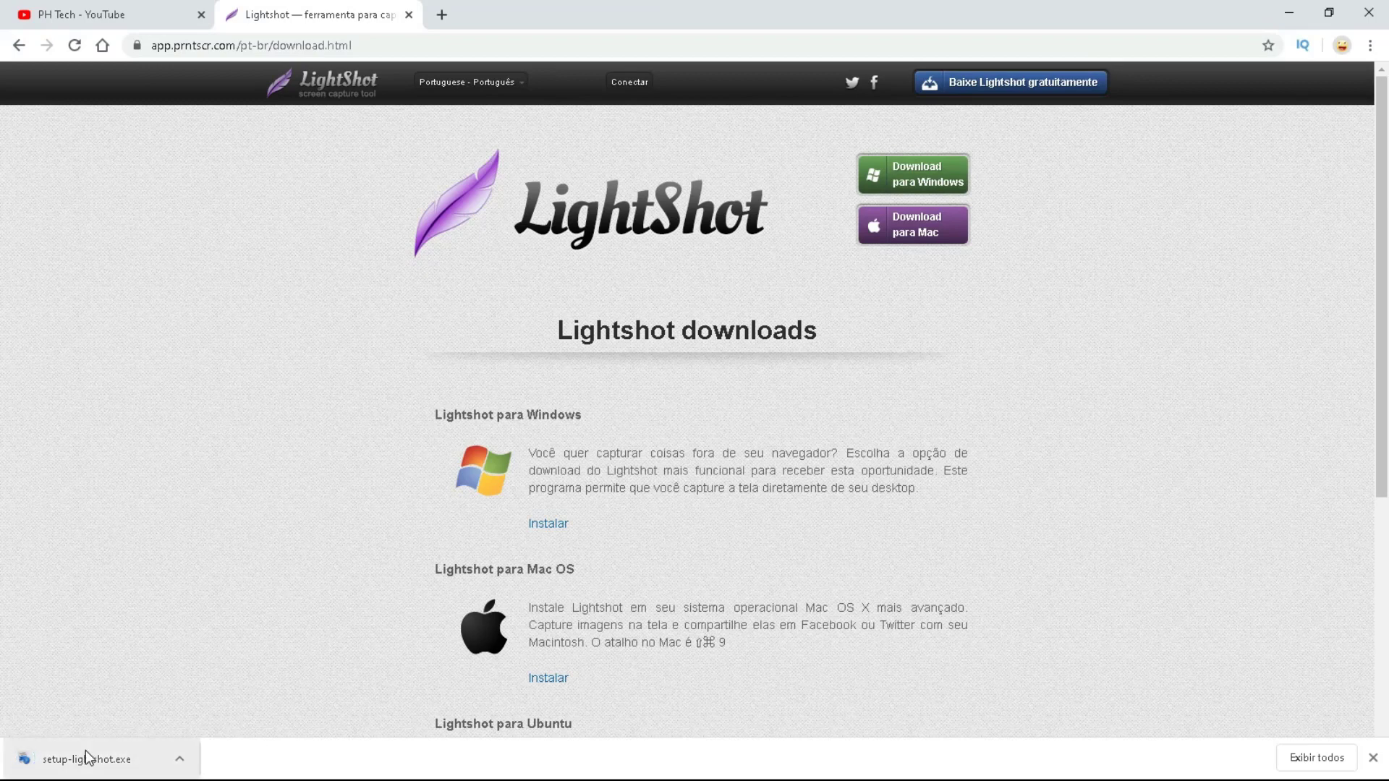
{"action": "left_click", "coordinate": [187, 761]}
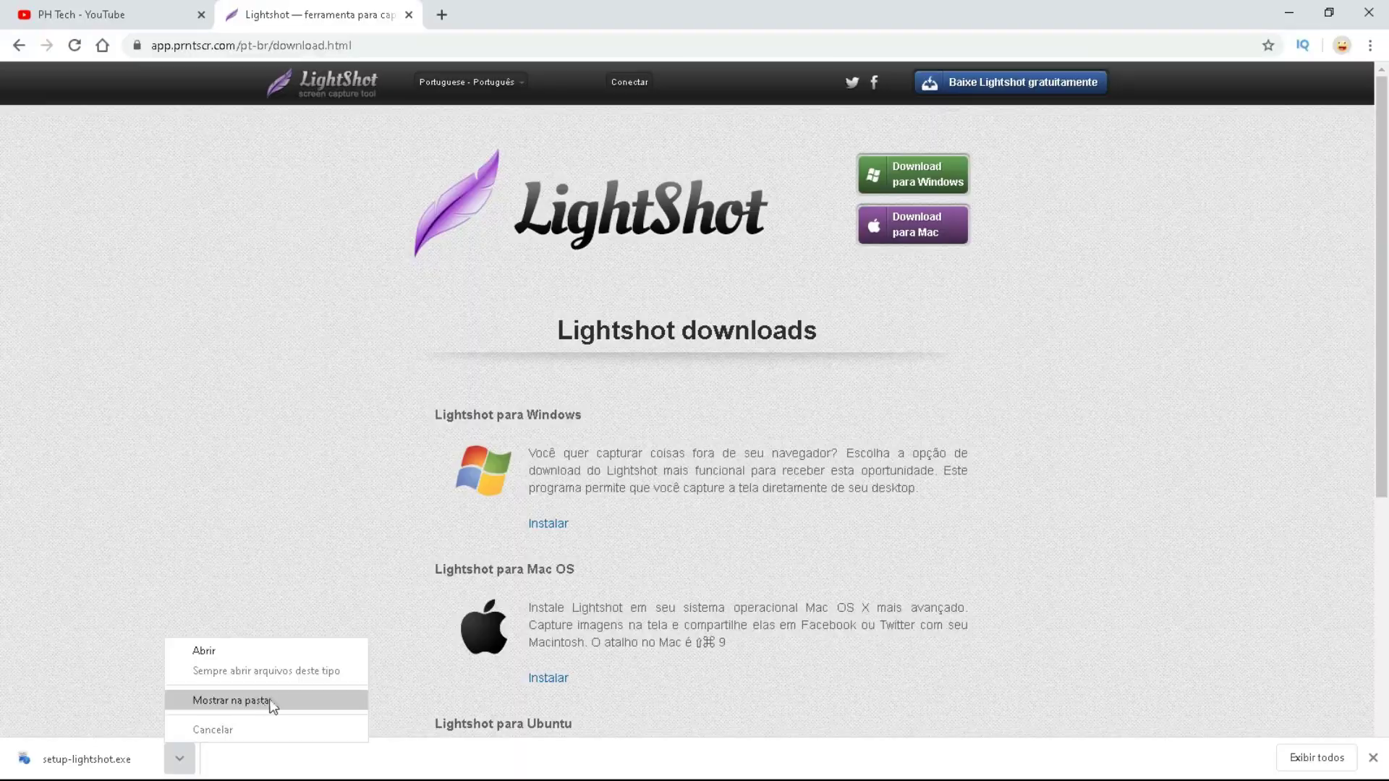
{"action": "left_click", "coordinate": [262, 703]}
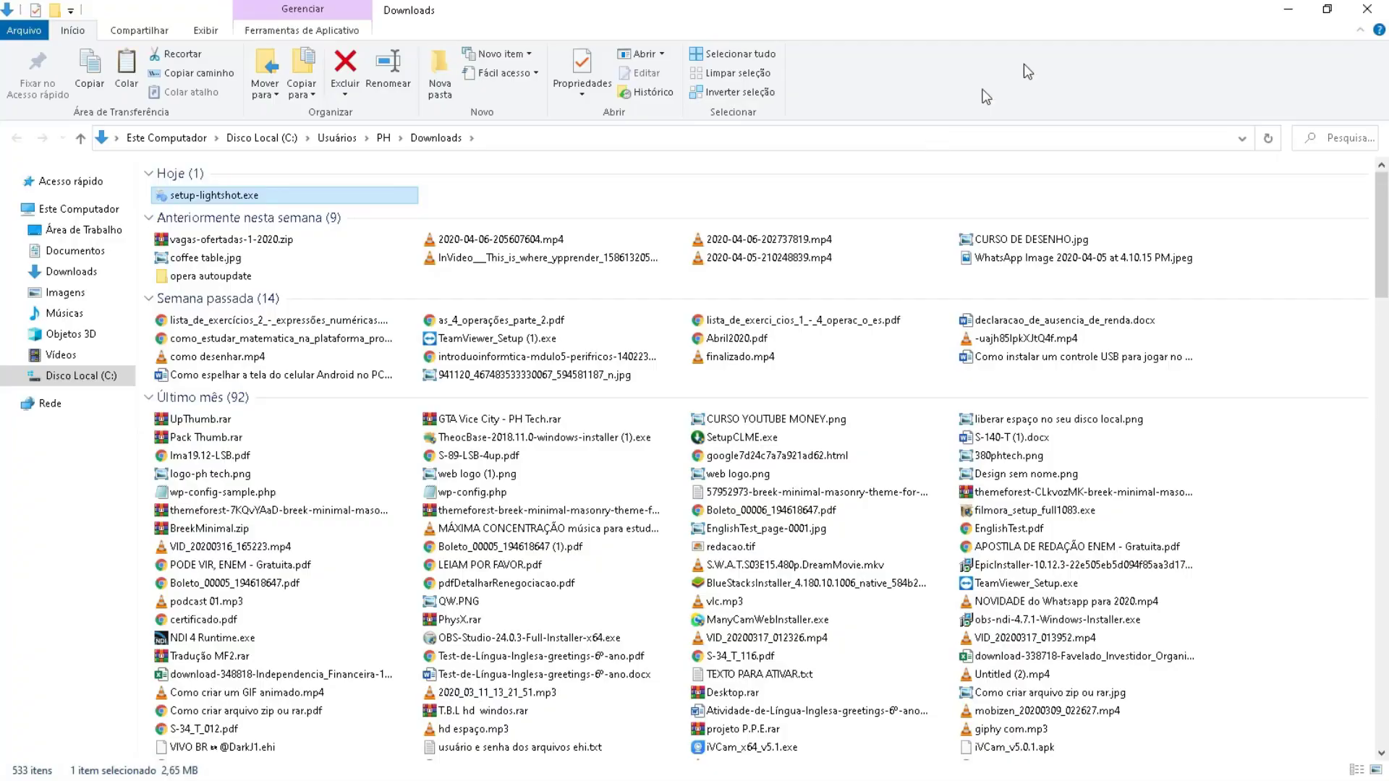
Step: Paste setup-lightshot.exe onto the desktop and move its icon to an empty area away from the others
{"action": "left_click", "coordinate": [1367, 9]}
{"action": "left_click", "coordinate": [1277, 14]}
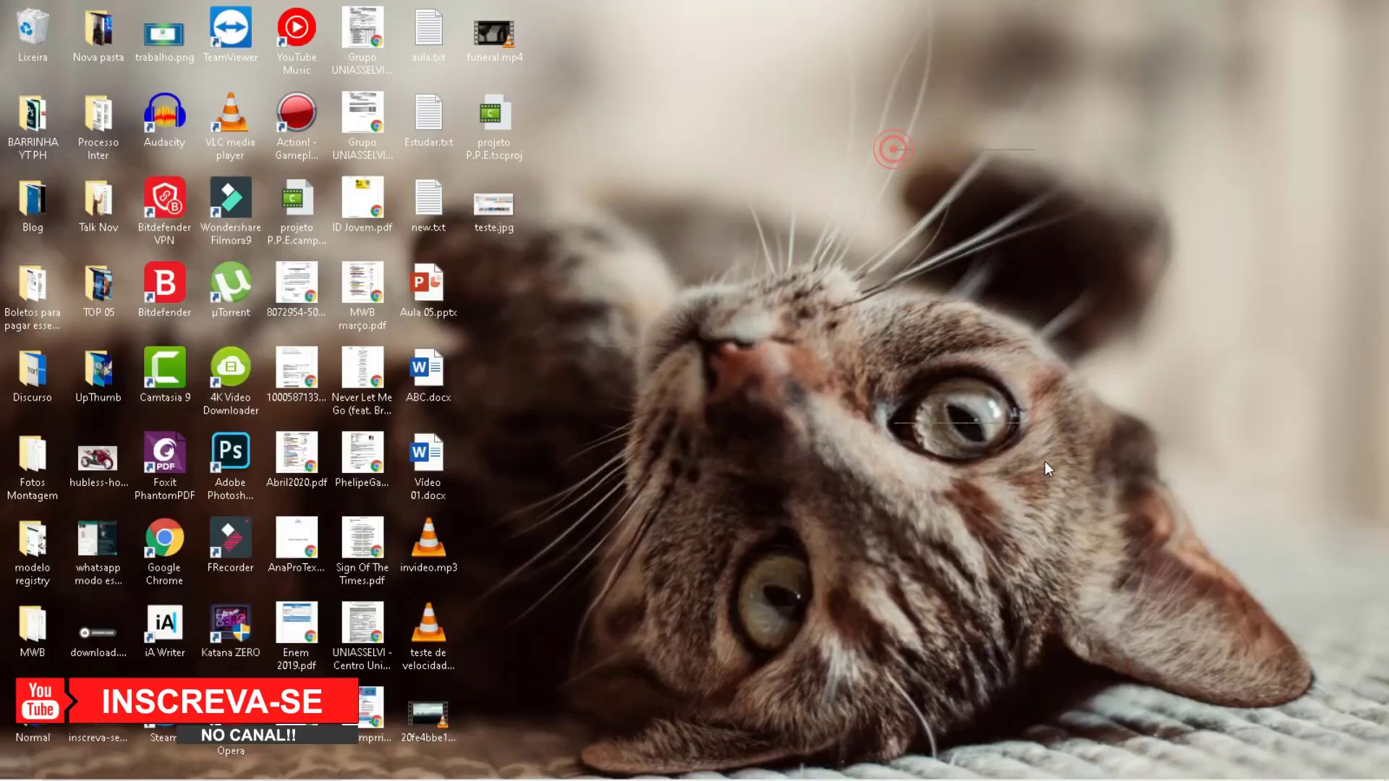
{"action": "key", "text": "ctrl+v"}
{"action": "left_click_drag", "start_coordinate": [500, 302], "coordinate": [966, 424]}
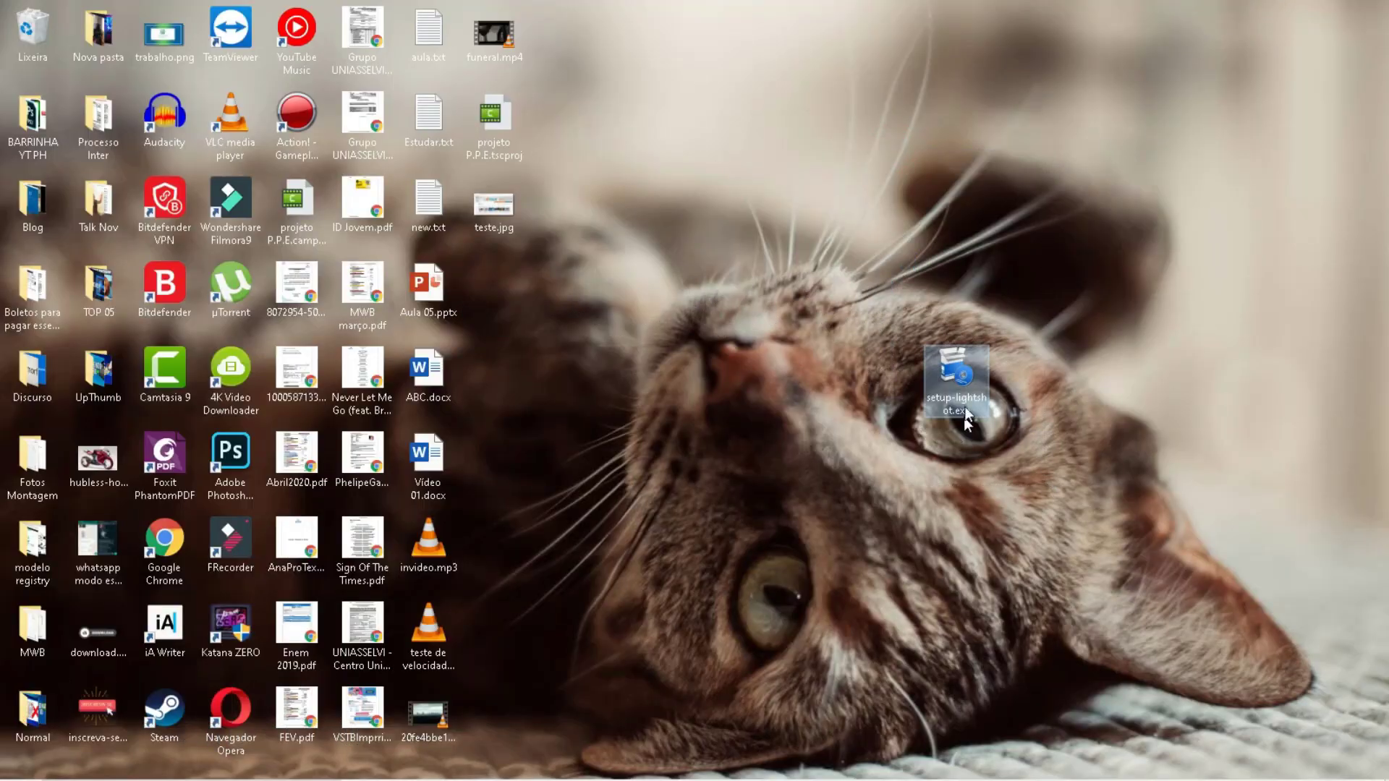
Step: Run setup-lightshot.exe in Português (Brasil), accept the licence agreement and proceed with the installation
{"action": "double_click", "coordinate": [952, 380]}
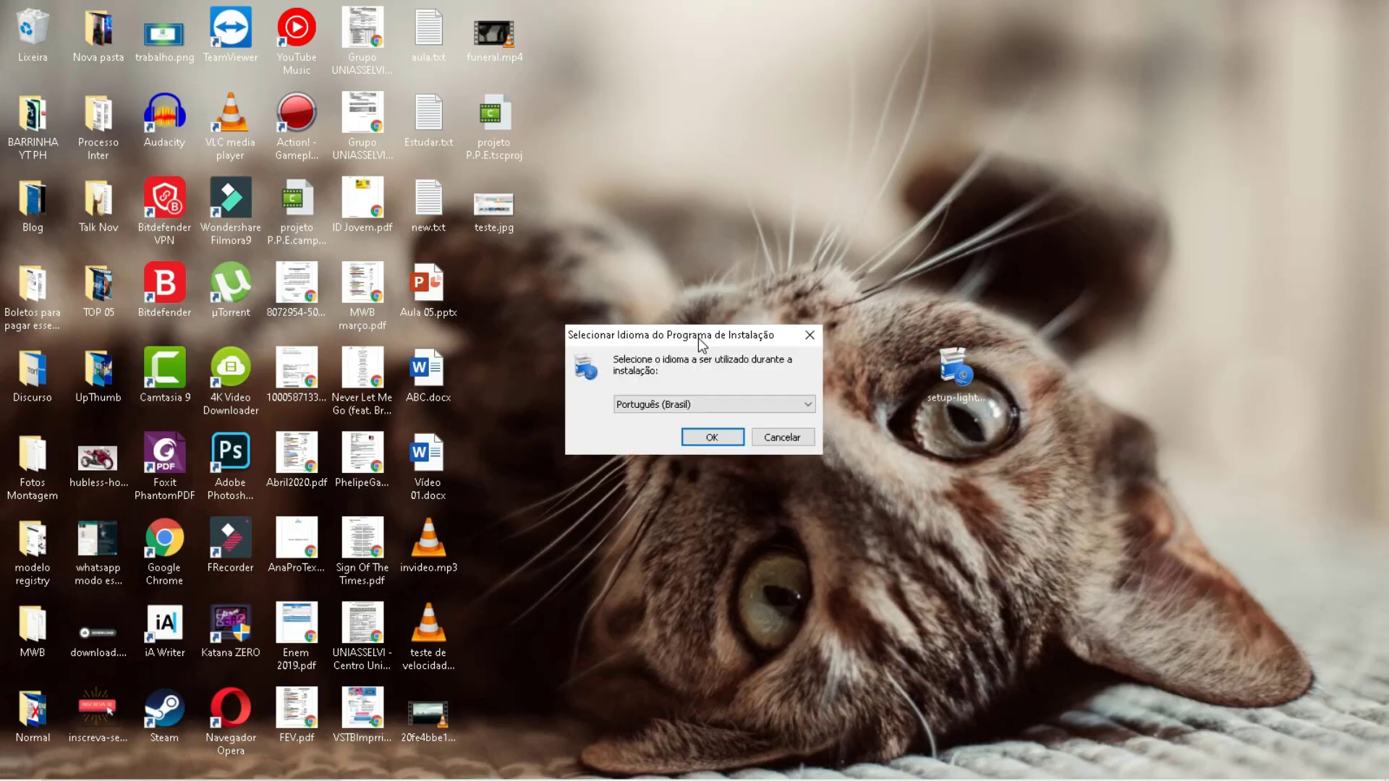
{"action": "left_click_drag", "start_coordinate": [696, 340], "coordinate": [773, 347]}
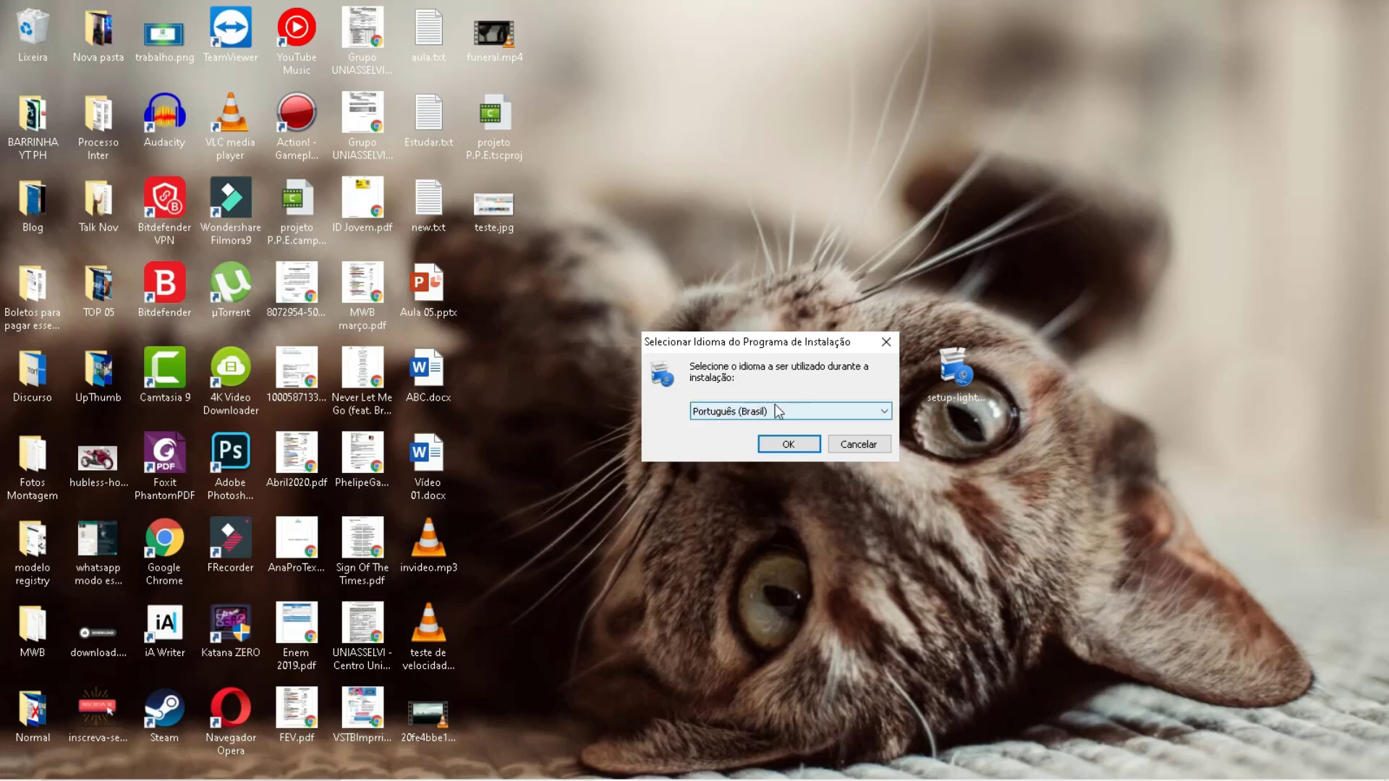
{"action": "left_click", "coordinate": [791, 443]}
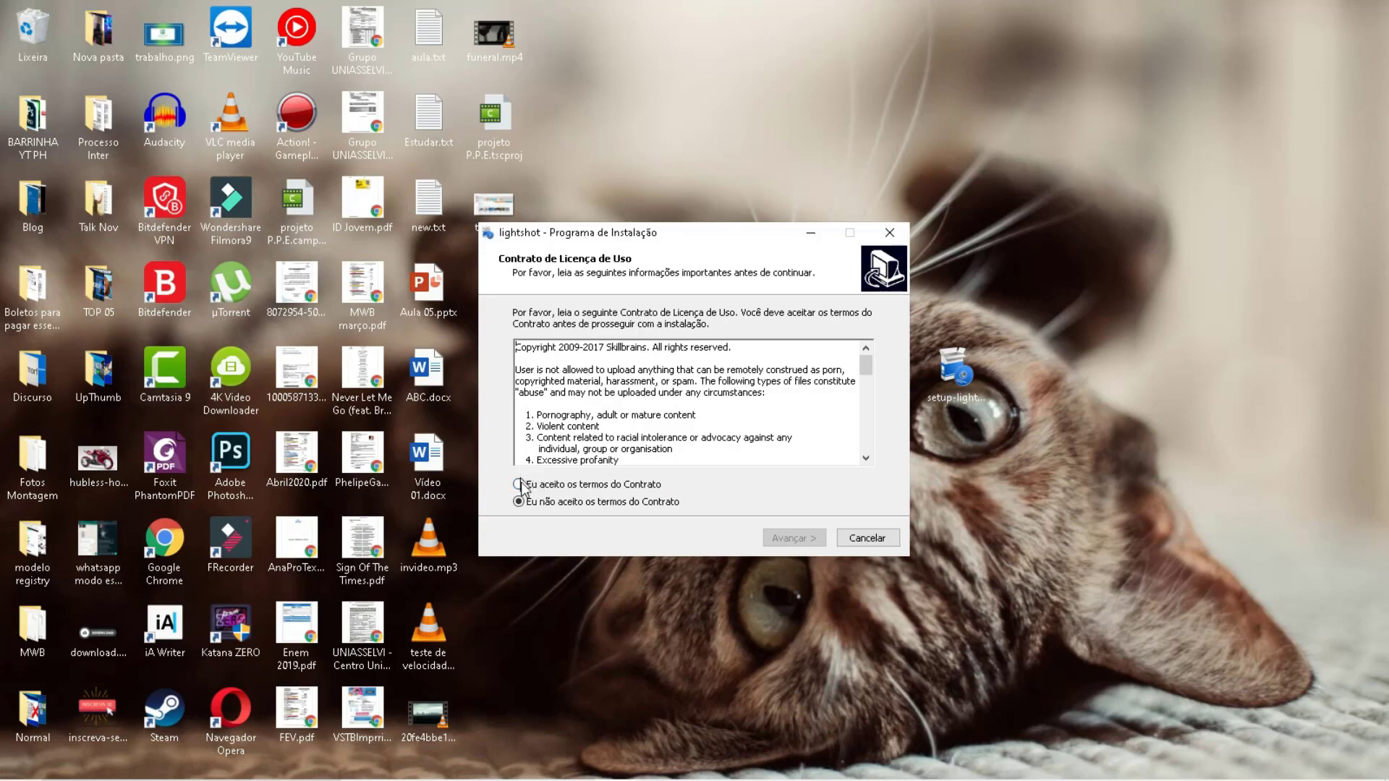
{"action": "left_click", "coordinate": [536, 486]}
{"action": "left_click_drag", "start_coordinate": [866, 366], "coordinate": [891, 474]}
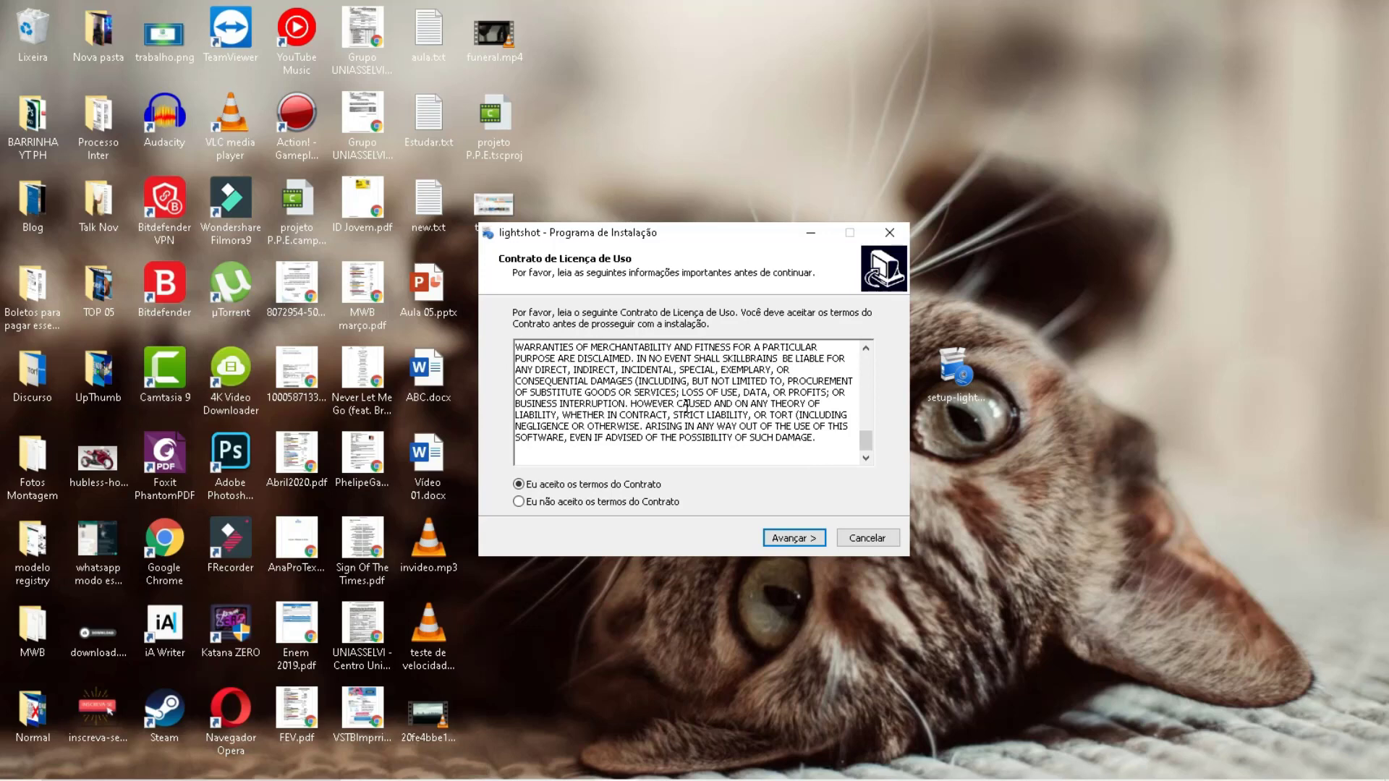
{"action": "left_click", "coordinate": [793, 539]}
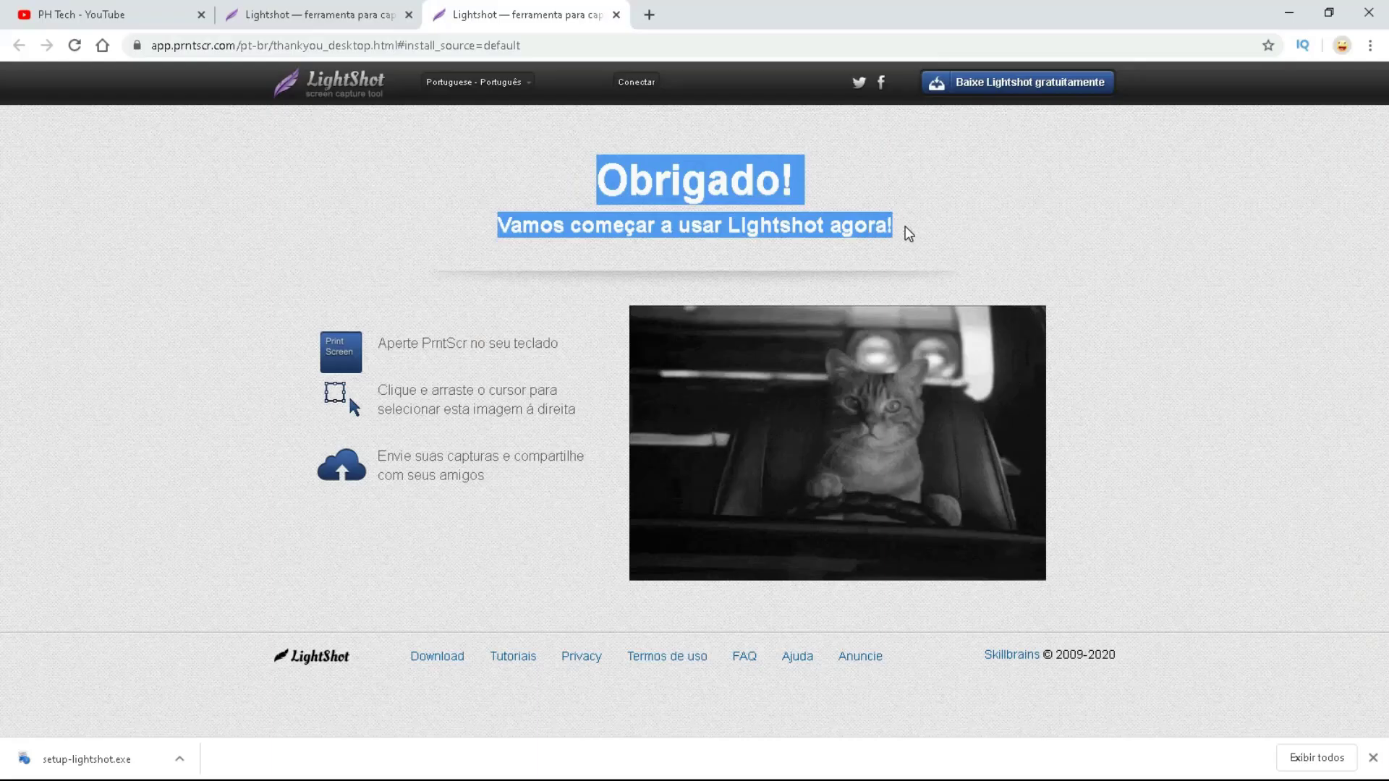
Step: Finish the Lightshot setup wizard and delete the setup-lightshot.exe installer from the desktop
{"action": "left_click", "coordinate": [626, 181]}
{"action": "left_click_drag", "start_coordinate": [625, 181], "coordinate": [908, 233]}
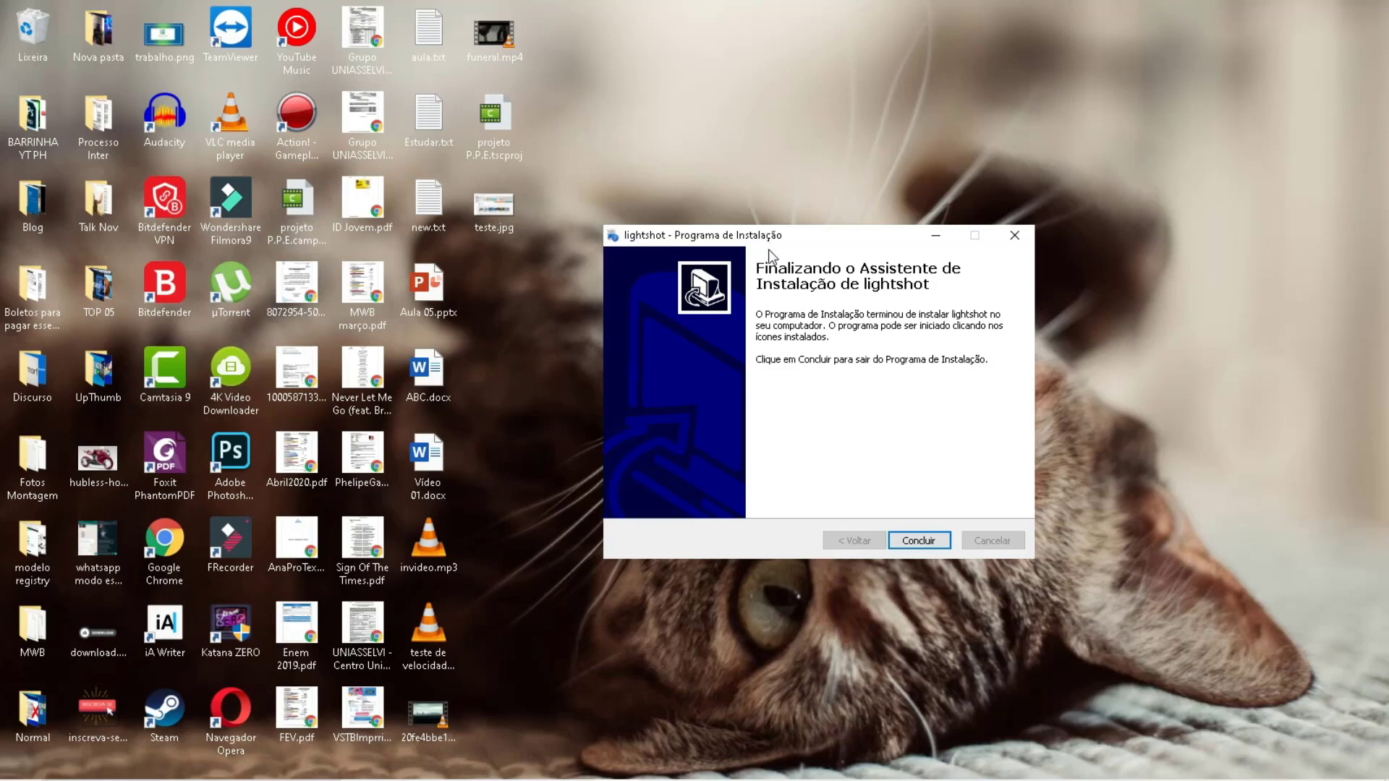
{"action": "left_click", "coordinate": [943, 543]}
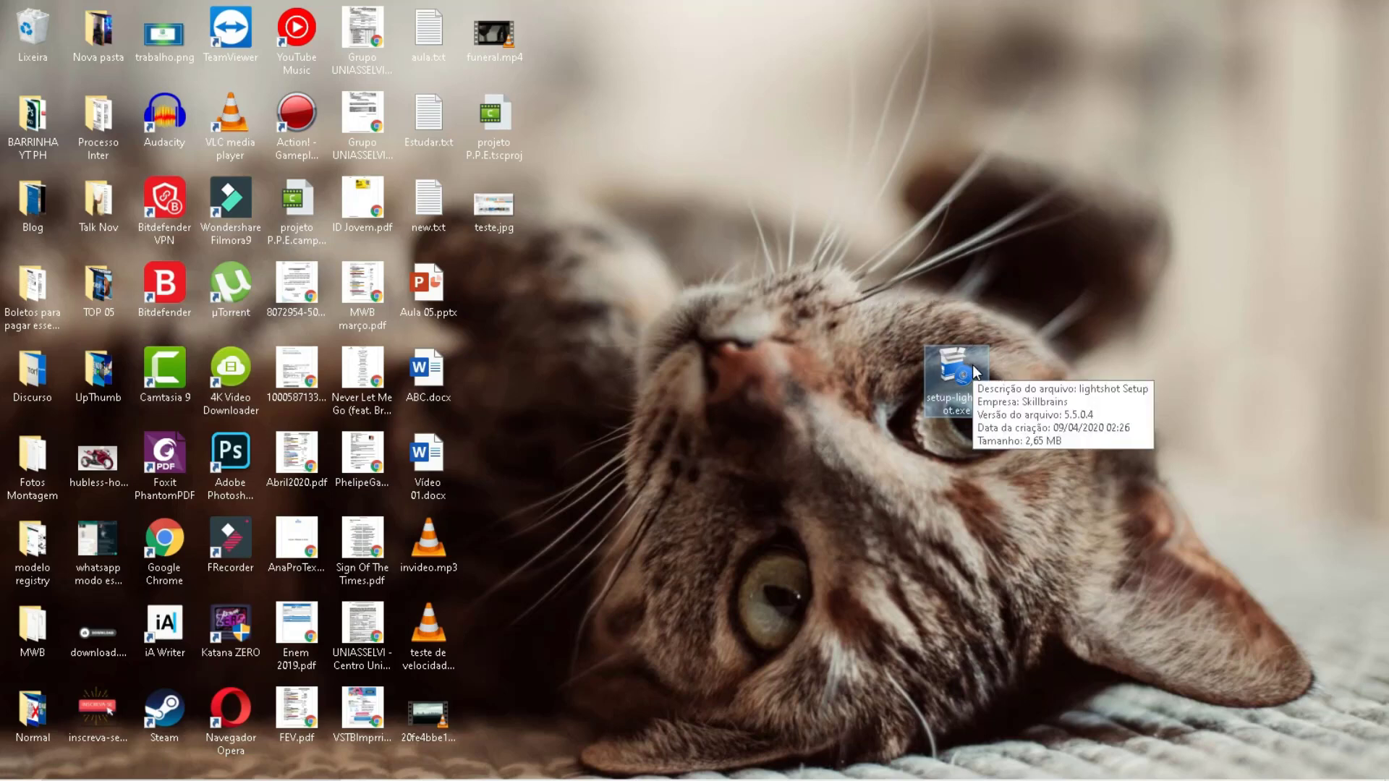
{"action": "key", "text": "Delete"}
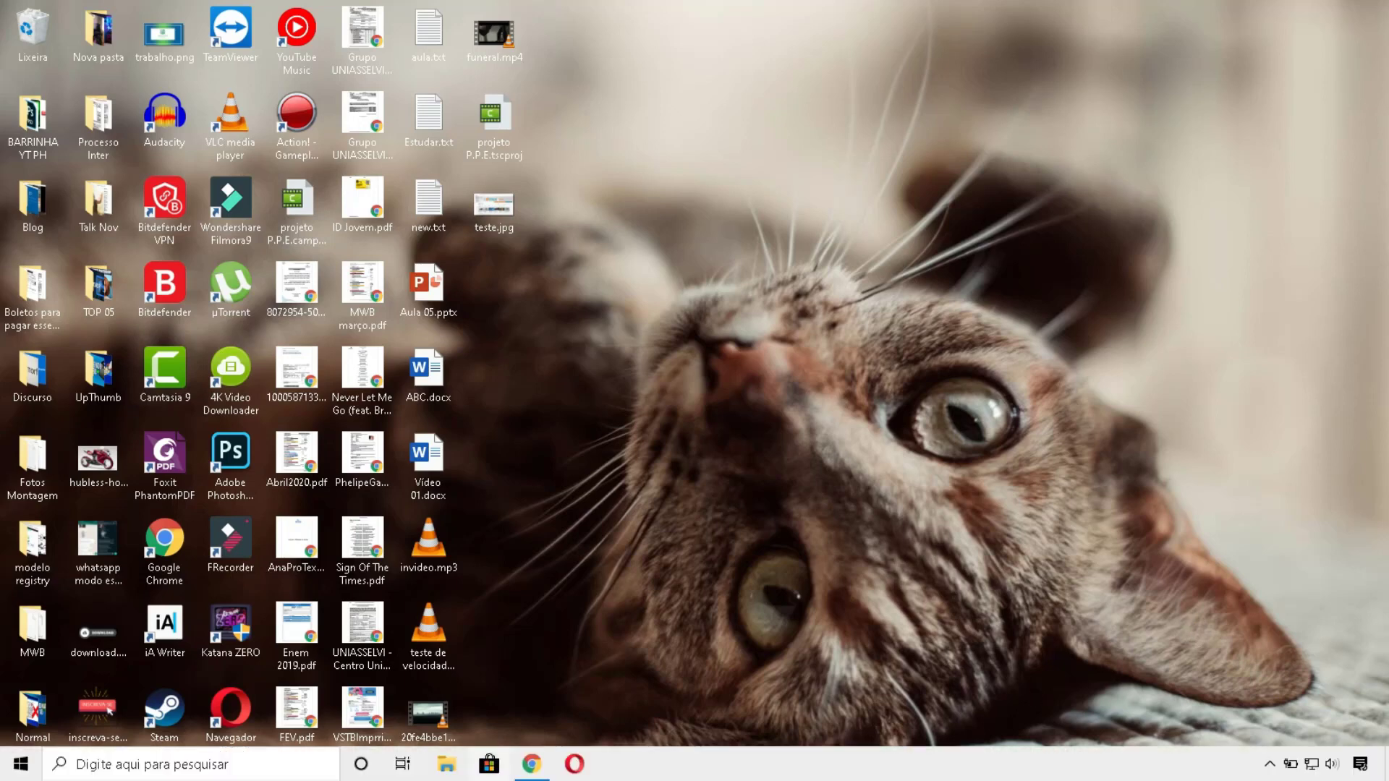
Step: Return to Chrome, close the Lightshot download page and browse the PH Tech channel's uploaded videos
{"action": "mouse_move", "coordinate": [684, 779]}
{"action": "left_click", "coordinate": [535, 766]}
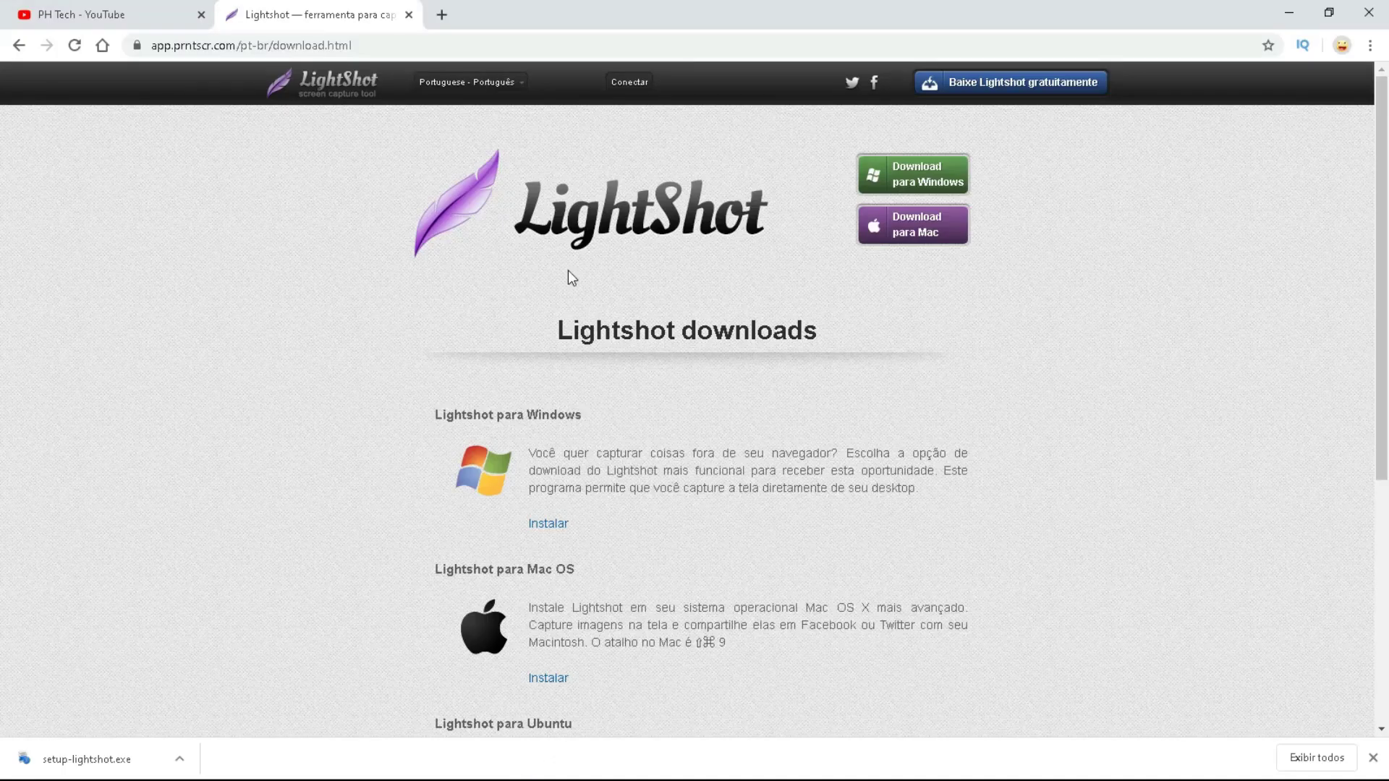
{"action": "left_click", "coordinate": [162, 9]}
{"action": "left_click", "coordinate": [408, 14]}
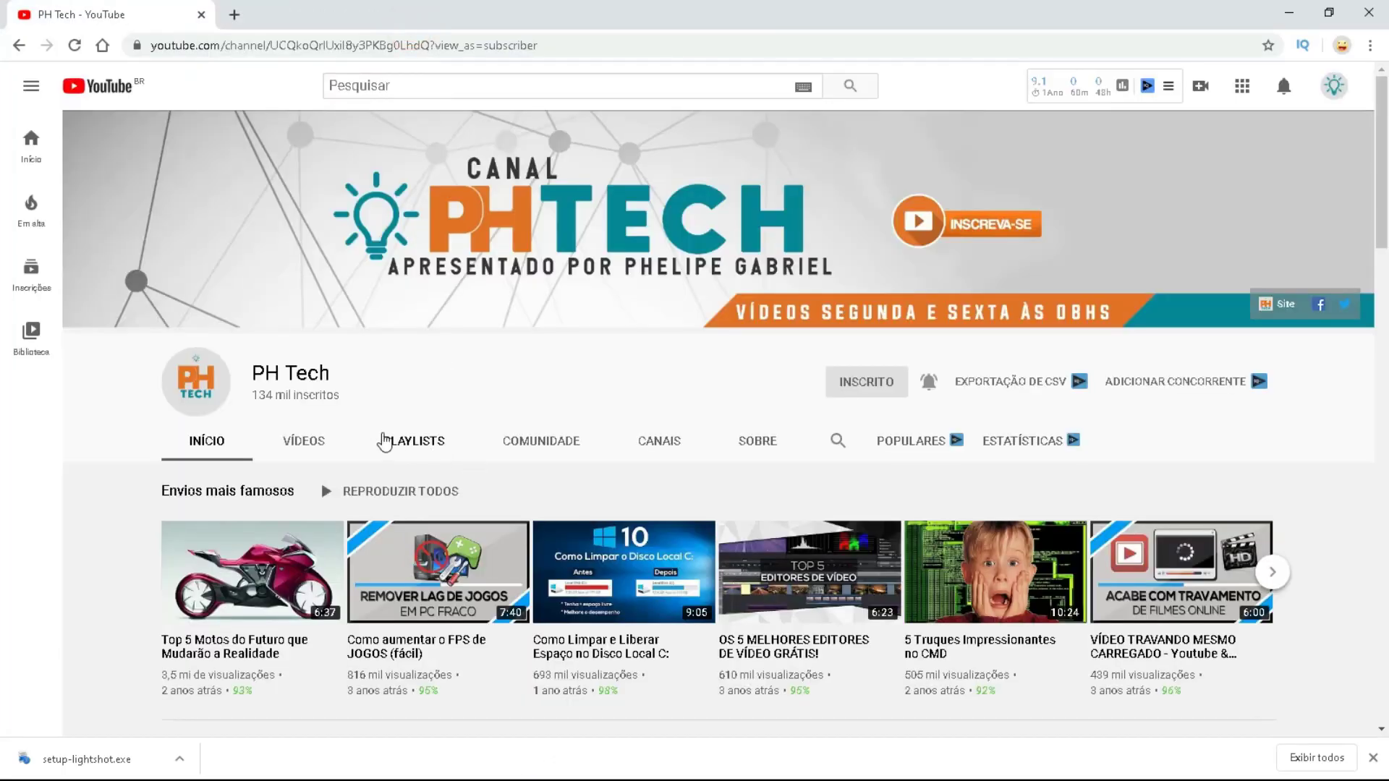
{"action": "left_click", "coordinate": [299, 449]}
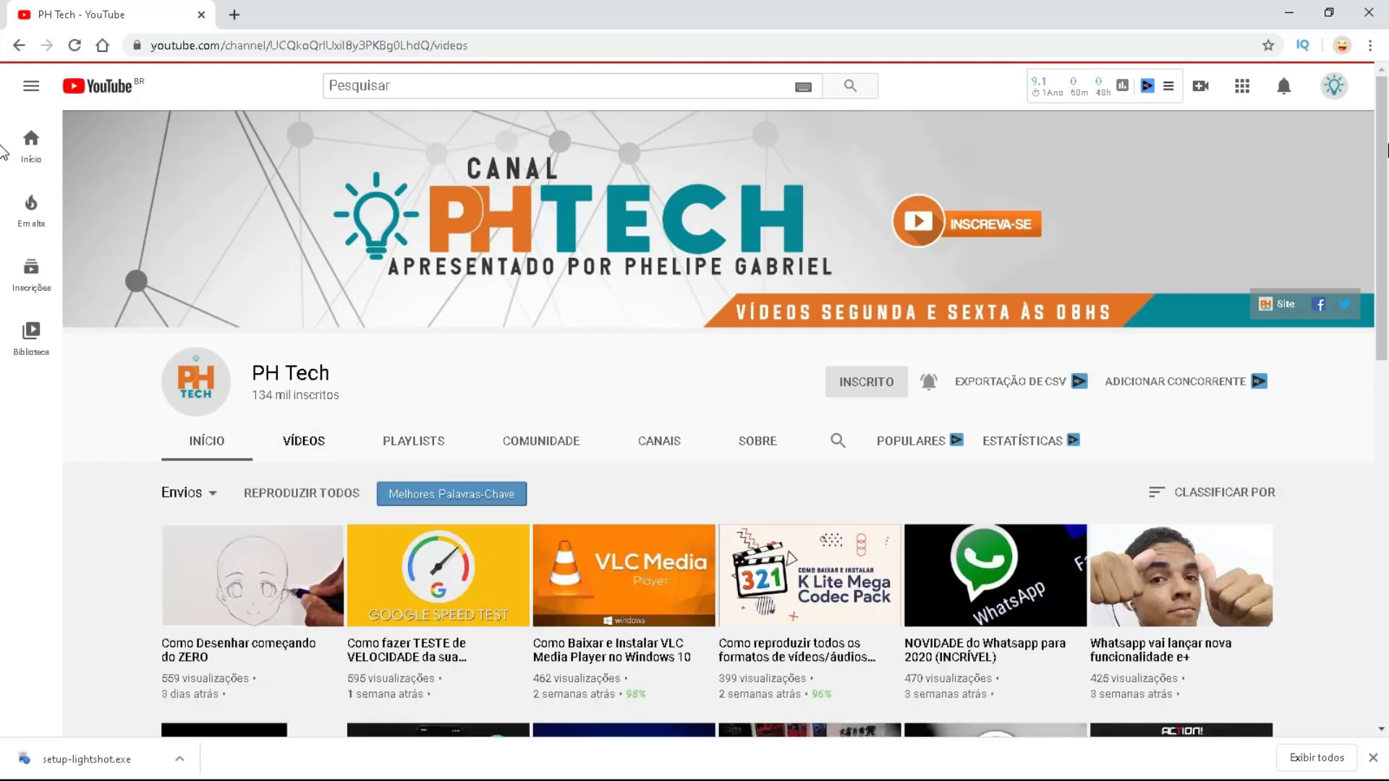
{"action": "scroll", "coordinate": [694, 391], "scroll_direction": "down", "scroll_amount": 3}
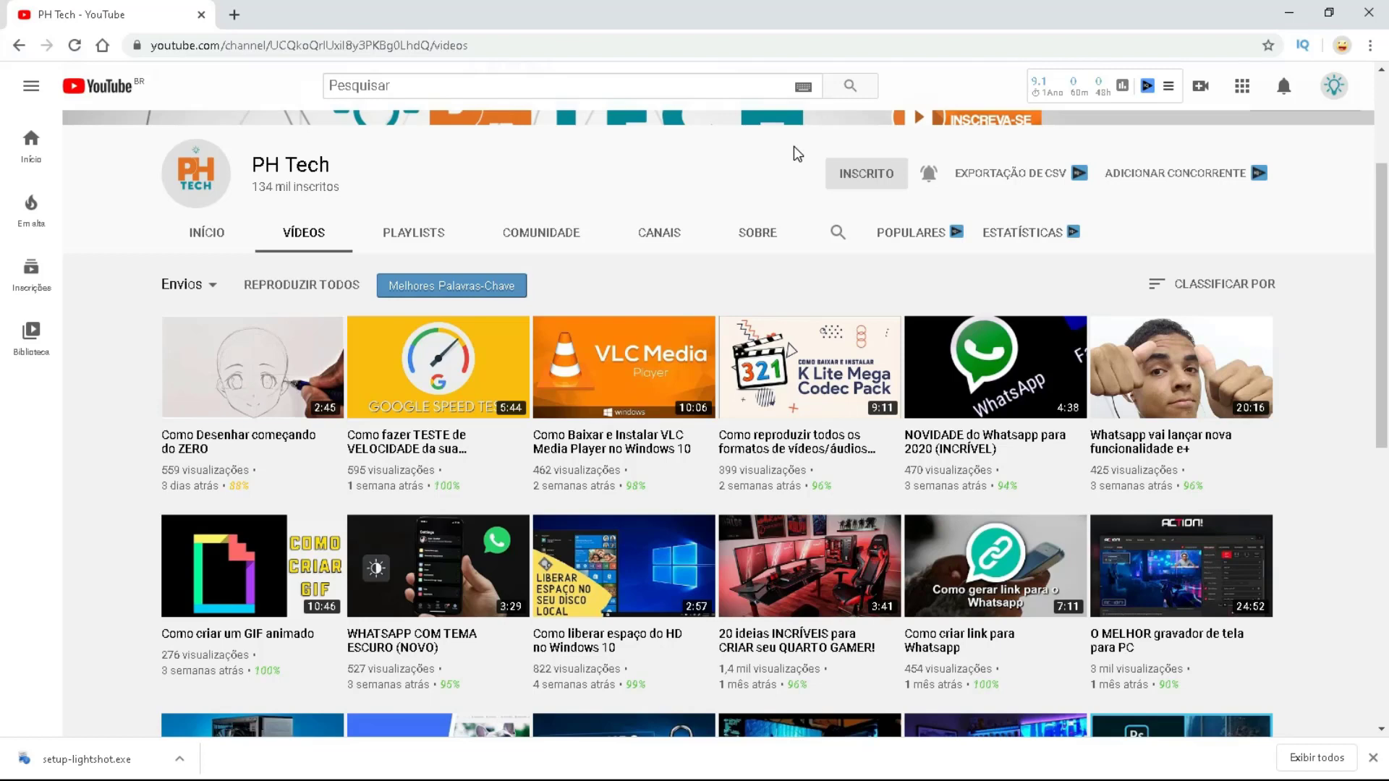
Step: Start a Lightshot capture of the PH Tech channel's logo and name, about 259x193 pixels, and discard it
{"action": "key", "text": "Print"}
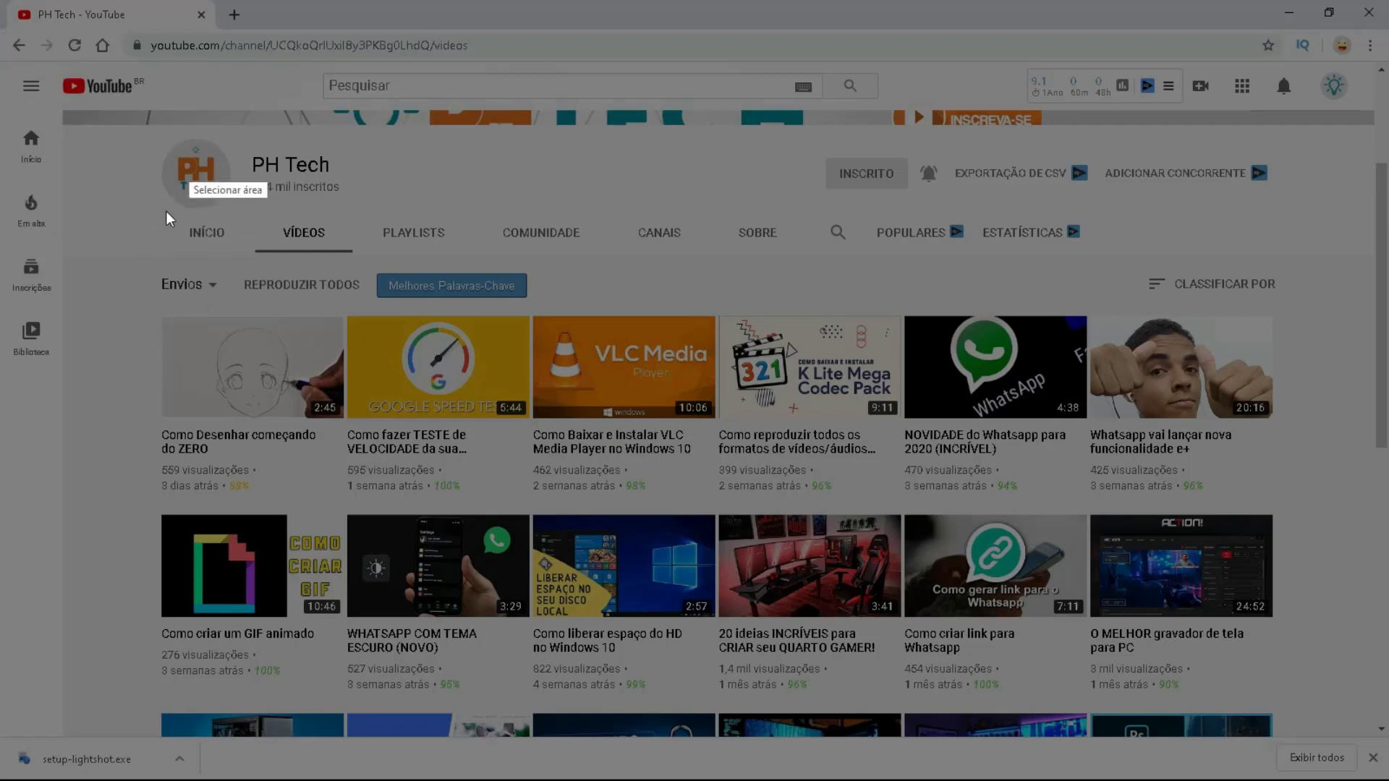
{"action": "left_click_drag", "start_coordinate": [147, 107], "coordinate": [372, 275]}
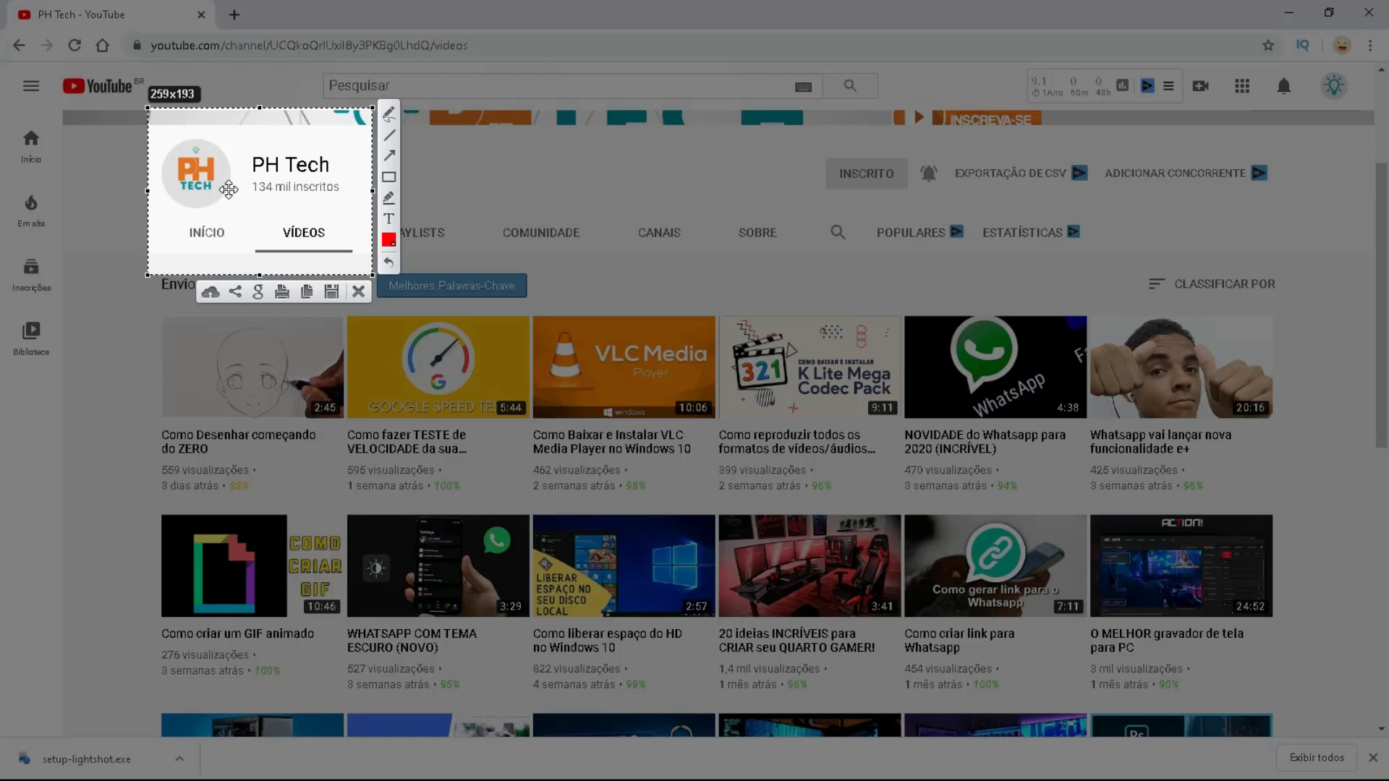
{"action": "left_click", "coordinate": [358, 292]}
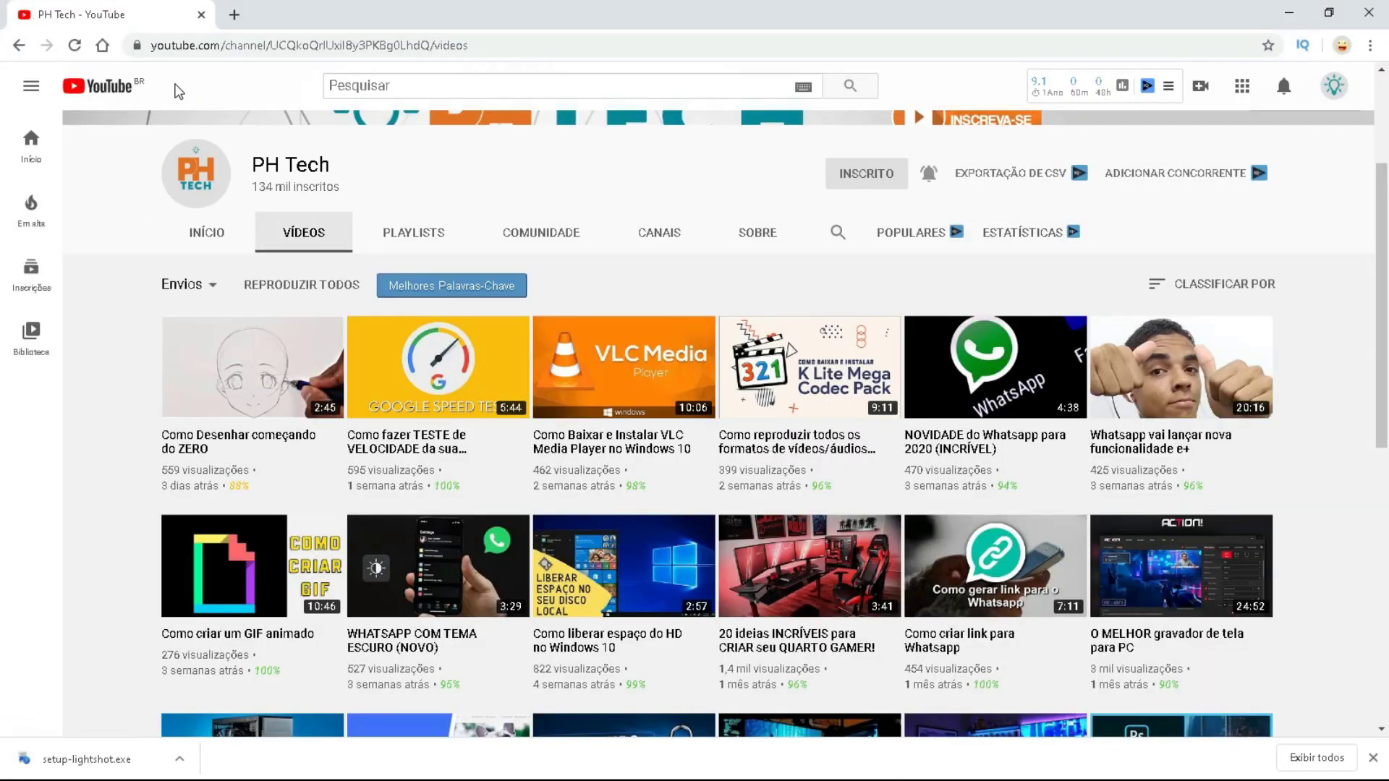
Step: Start a Lightshot capture and select the whole screen, about 1599x899 pixels
{"action": "key", "text": "Print"}
{"action": "left_click_drag", "start_coordinate": [3, 3], "coordinate": [1384, 778]}
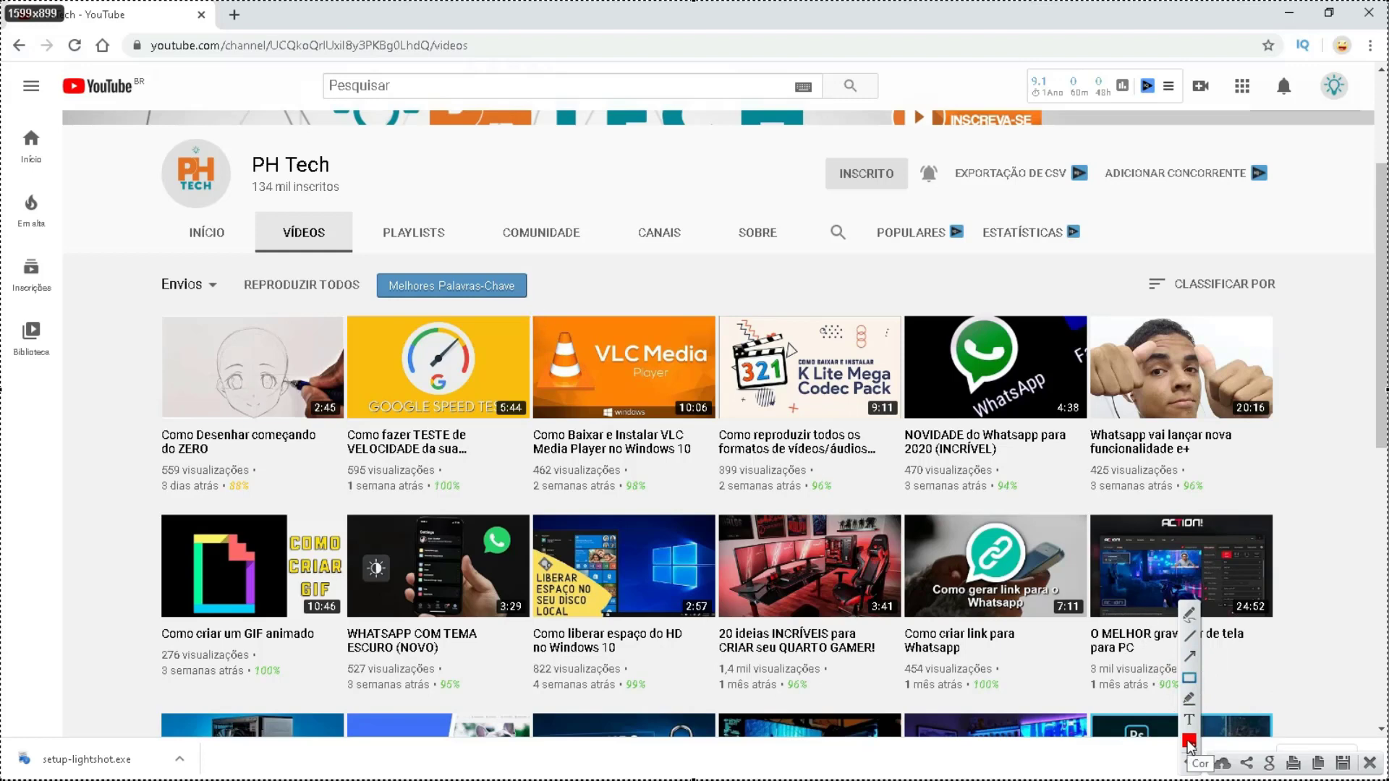
Step: Try framing the VLC Media Player video and the speed test video with red rectangles, undoing each one
{"action": "left_click", "coordinate": [1186, 680]}
{"action": "mouse_move", "coordinate": [534, 320]}
{"action": "left_mouse_down"}
{"action": "mouse_move", "coordinate": [610, 450]}
{"action": "mouse_move", "coordinate": [718, 495]}
{"action": "left_mouse_up"}
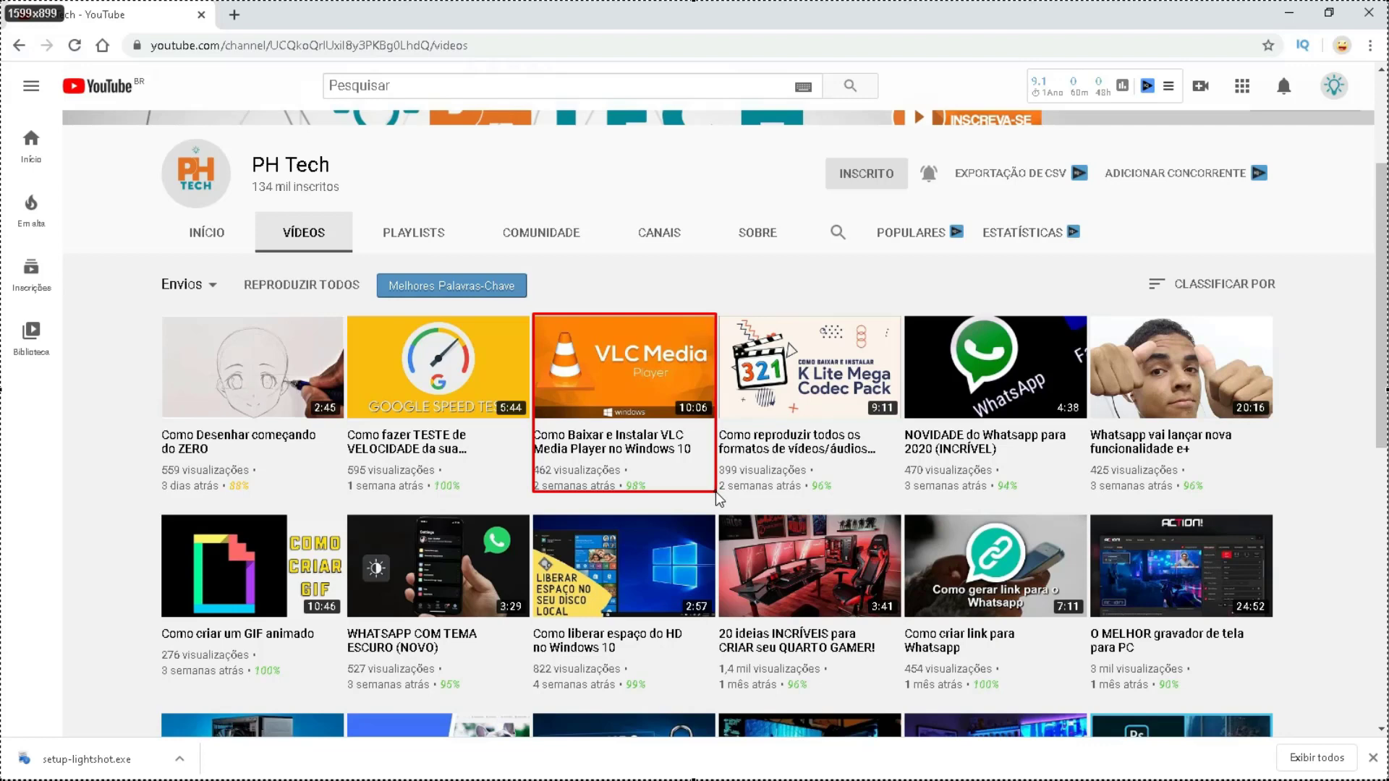
{"action": "left_click_drag", "start_coordinate": [718, 494], "coordinate": [718, 494]}
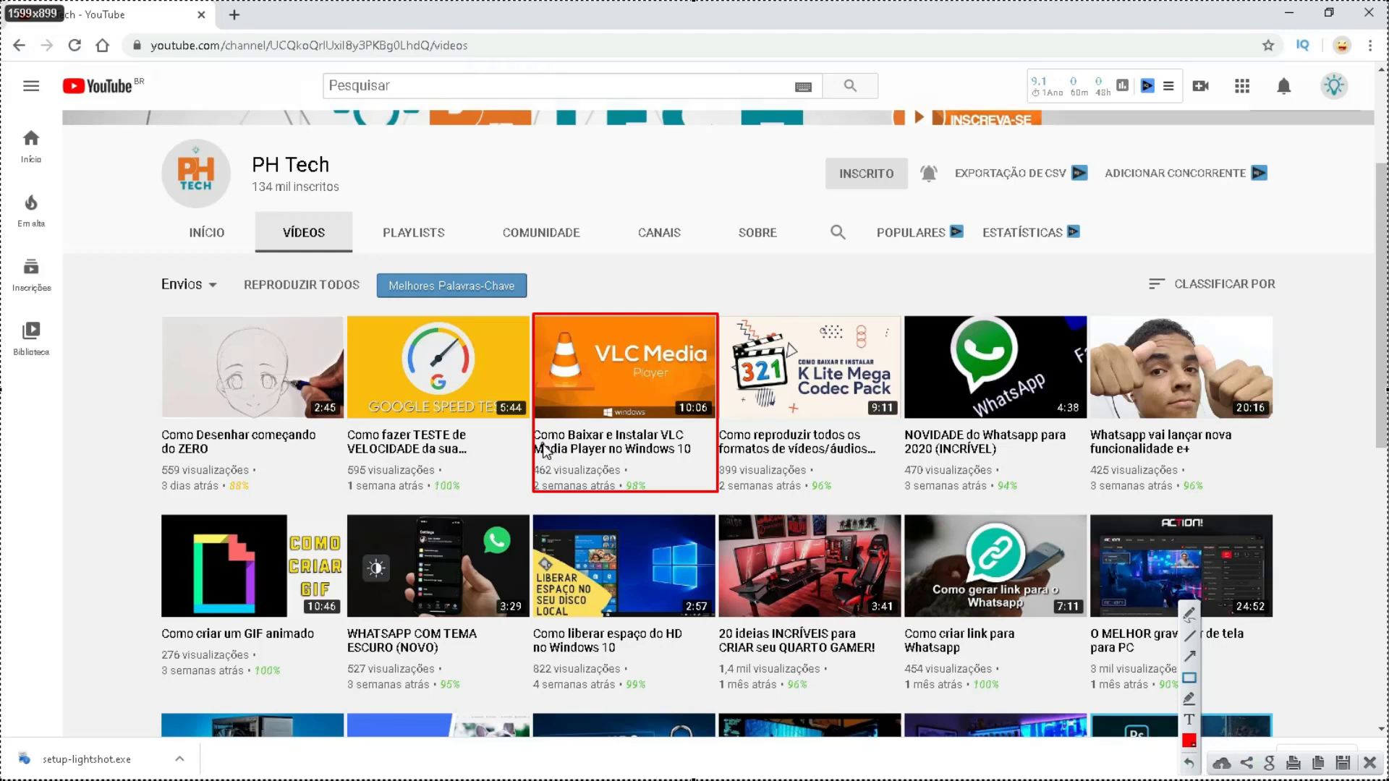
{"action": "key", "text": "ctrl+z"}
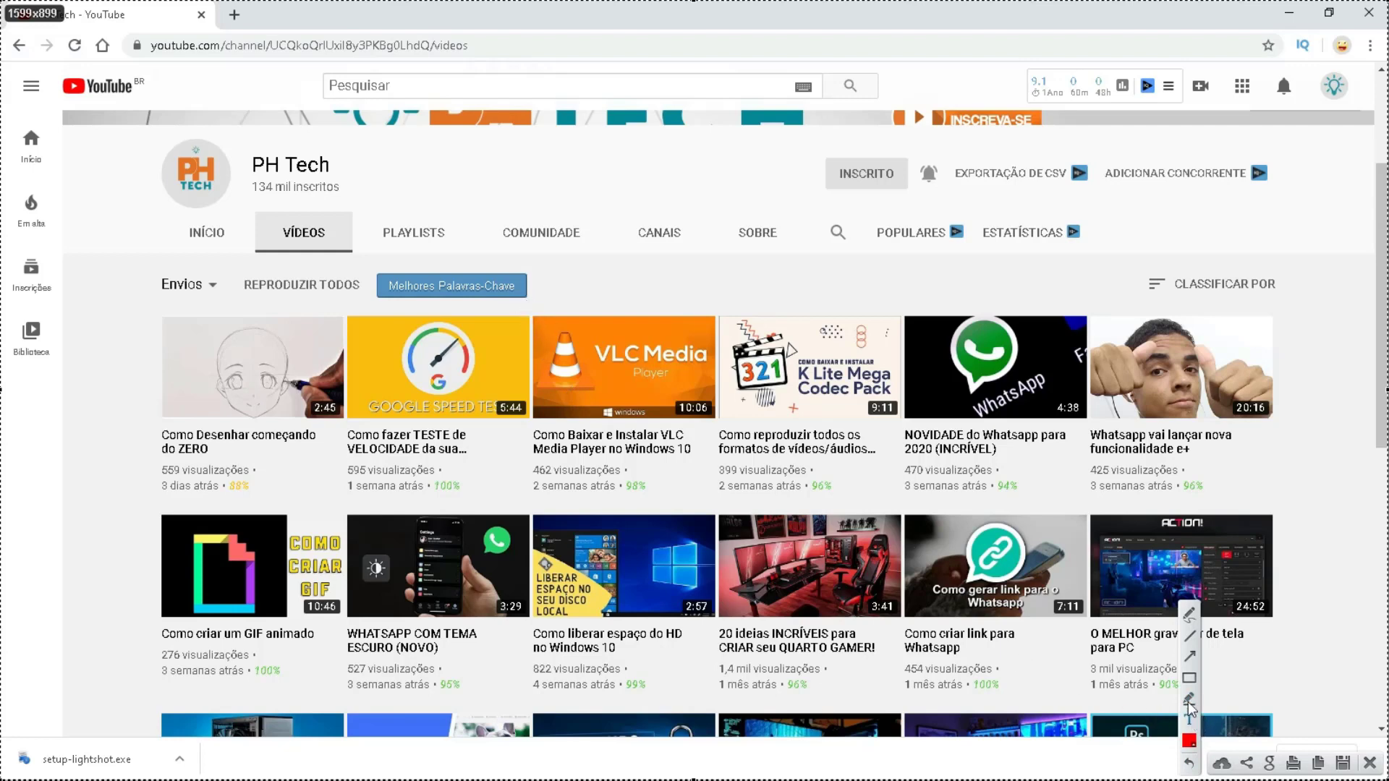
{"action": "left_click", "coordinate": [1188, 678]}
{"action": "mouse_move", "coordinate": [350, 316]}
{"action": "left_mouse_down"}
{"action": "mouse_move", "coordinate": [353, 348]}
{"action": "mouse_move", "coordinate": [466, 481]}
{"action": "mouse_move", "coordinate": [531, 507]}
{"action": "left_mouse_up"}
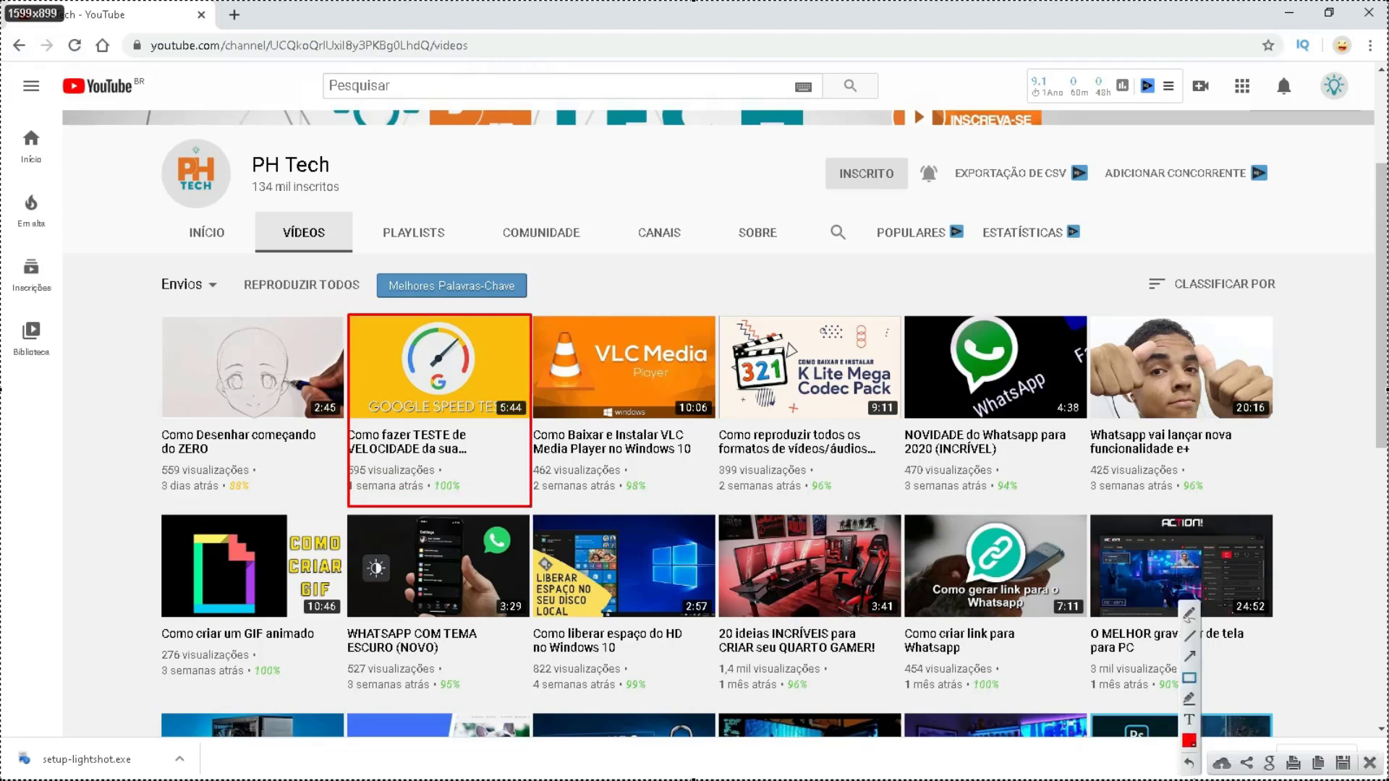
{"action": "left_click", "coordinate": [1190, 765]}
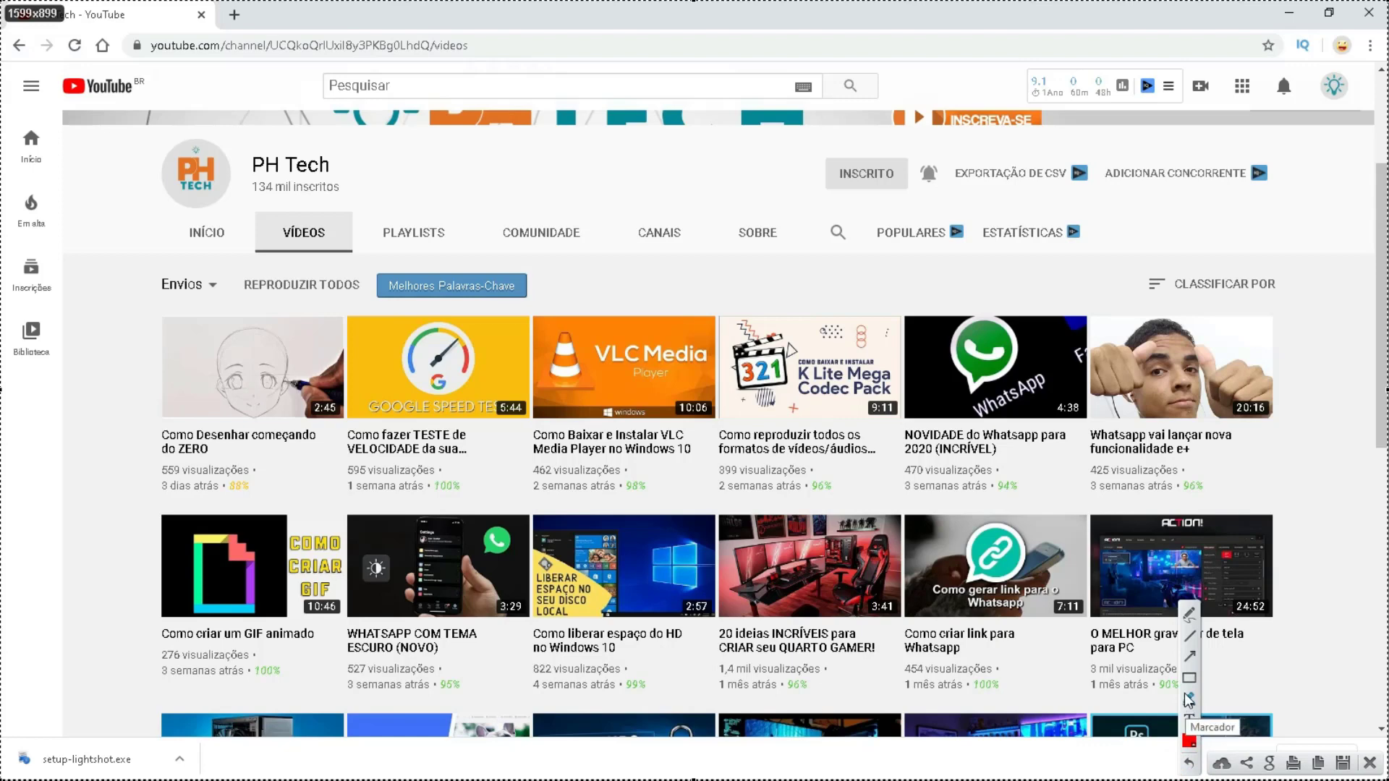
Step: Try a Marker stroke across the video thumbnails in the capture and undo it
{"action": "left_click", "coordinate": [1188, 699]}
{"action": "mouse_move", "coordinate": [813, 316]}
{"action": "left_mouse_down"}
{"action": "mouse_move", "coordinate": [615, 528]}
{"action": "mouse_move", "coordinate": [918, 606]}
{"action": "left_mouse_up"}
{"action": "left_click", "coordinate": [1191, 763]}
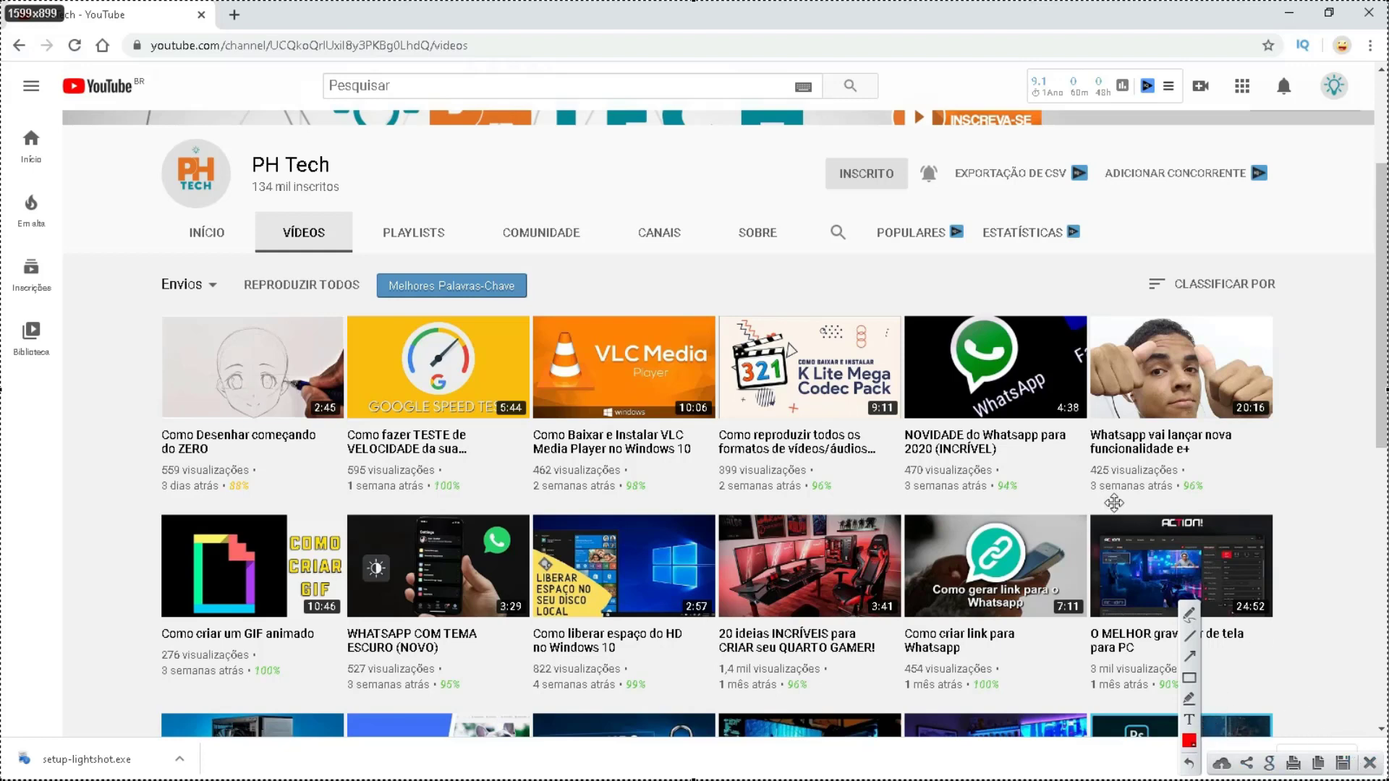
Step: Save the full-screen capture to the desktop (Área de Trabalho) in JPEG format, named teste02.jpg
{"action": "left_click", "coordinate": [1336, 763]}
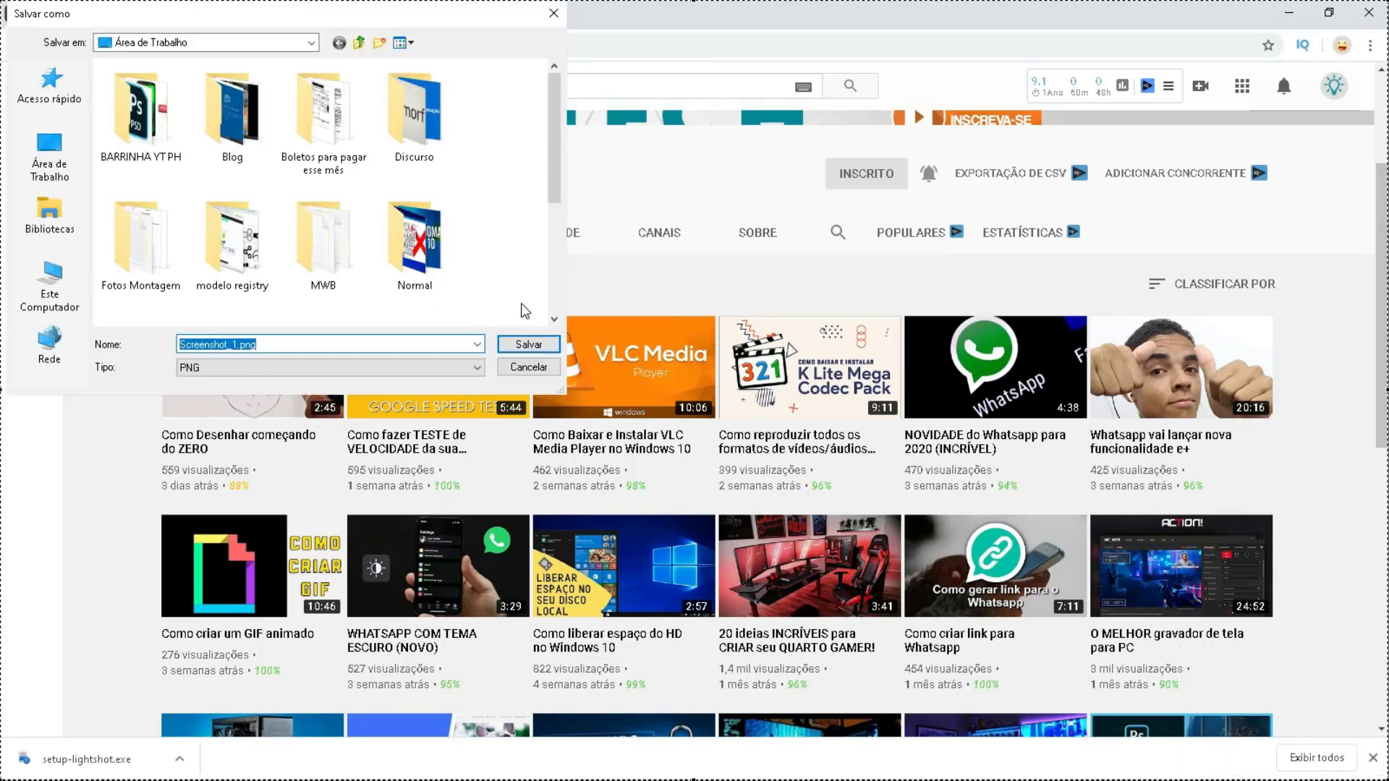
{"action": "left_click", "coordinate": [225, 347]}
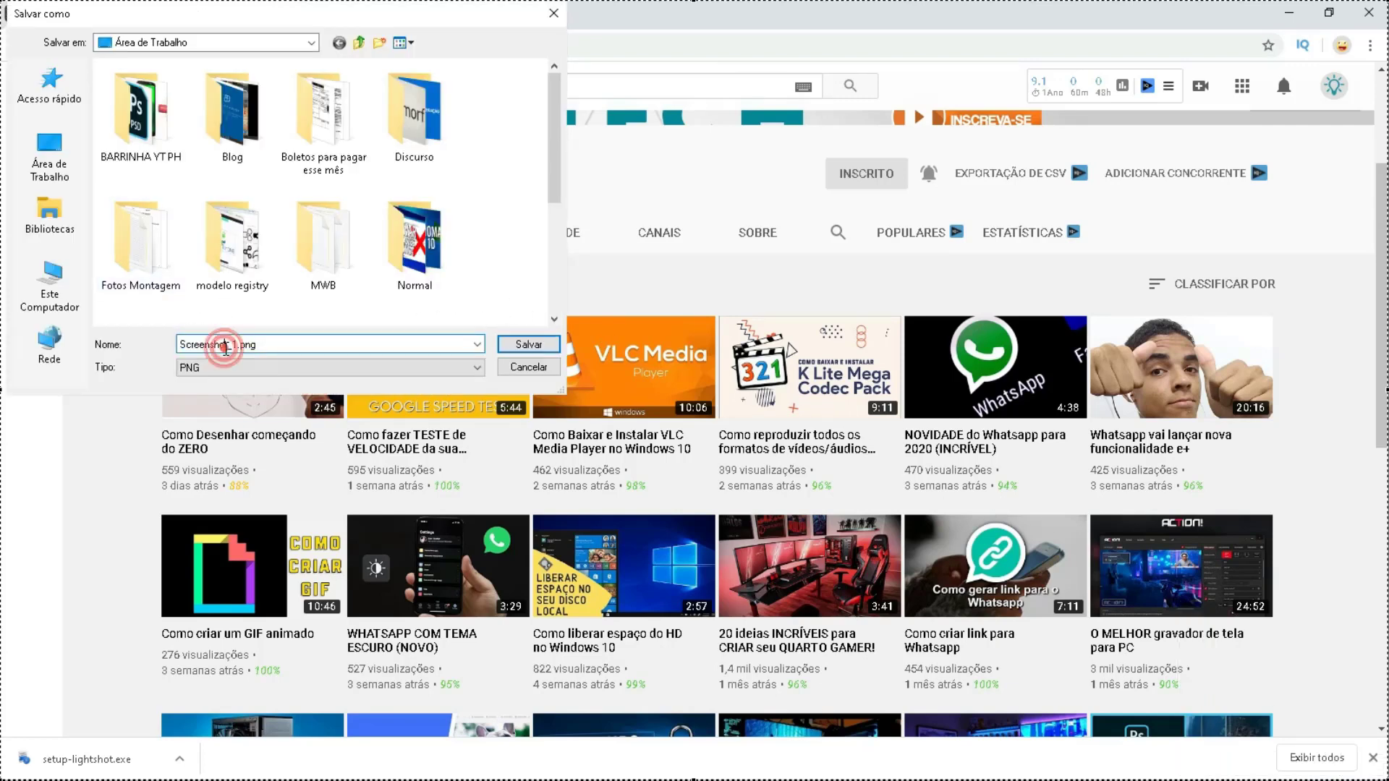
{"action": "left_click", "coordinate": [243, 369]}
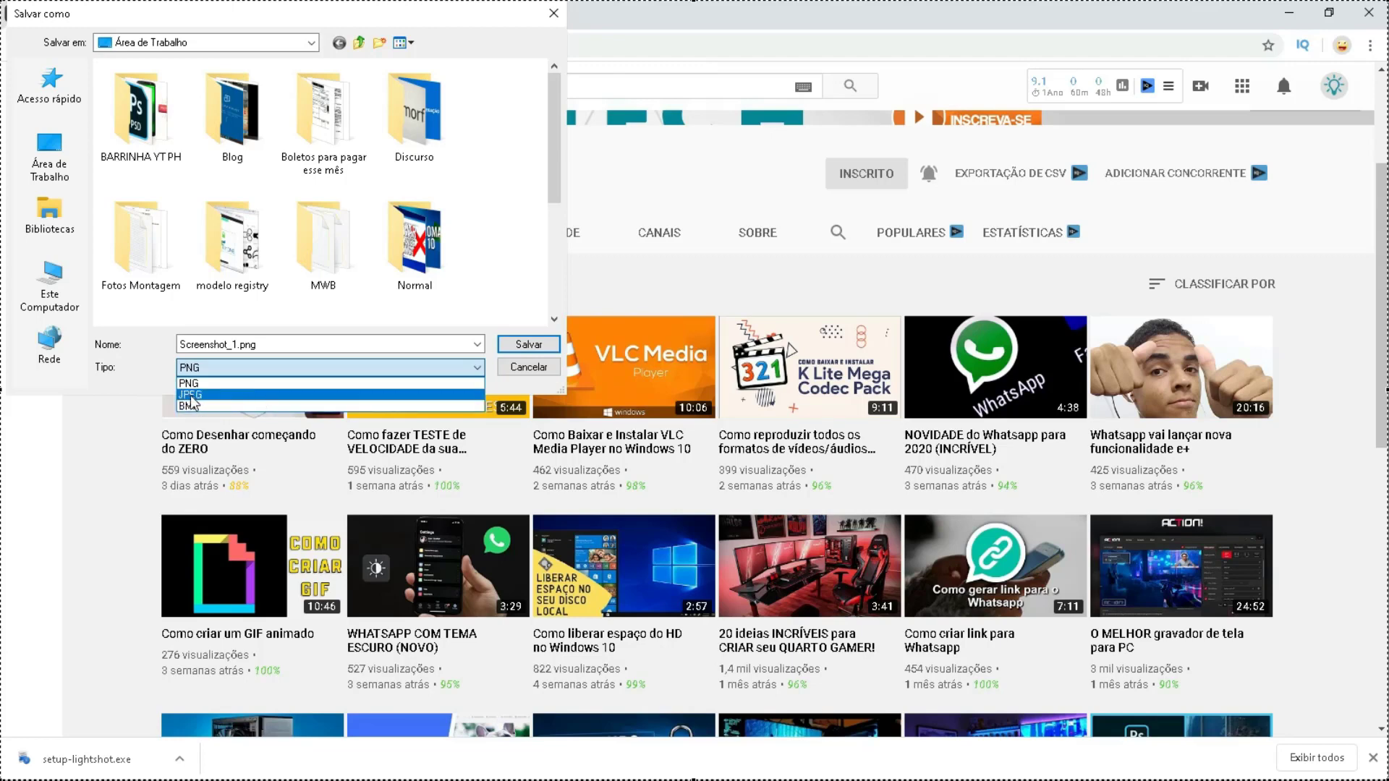
{"action": "left_click", "coordinate": [228, 394]}
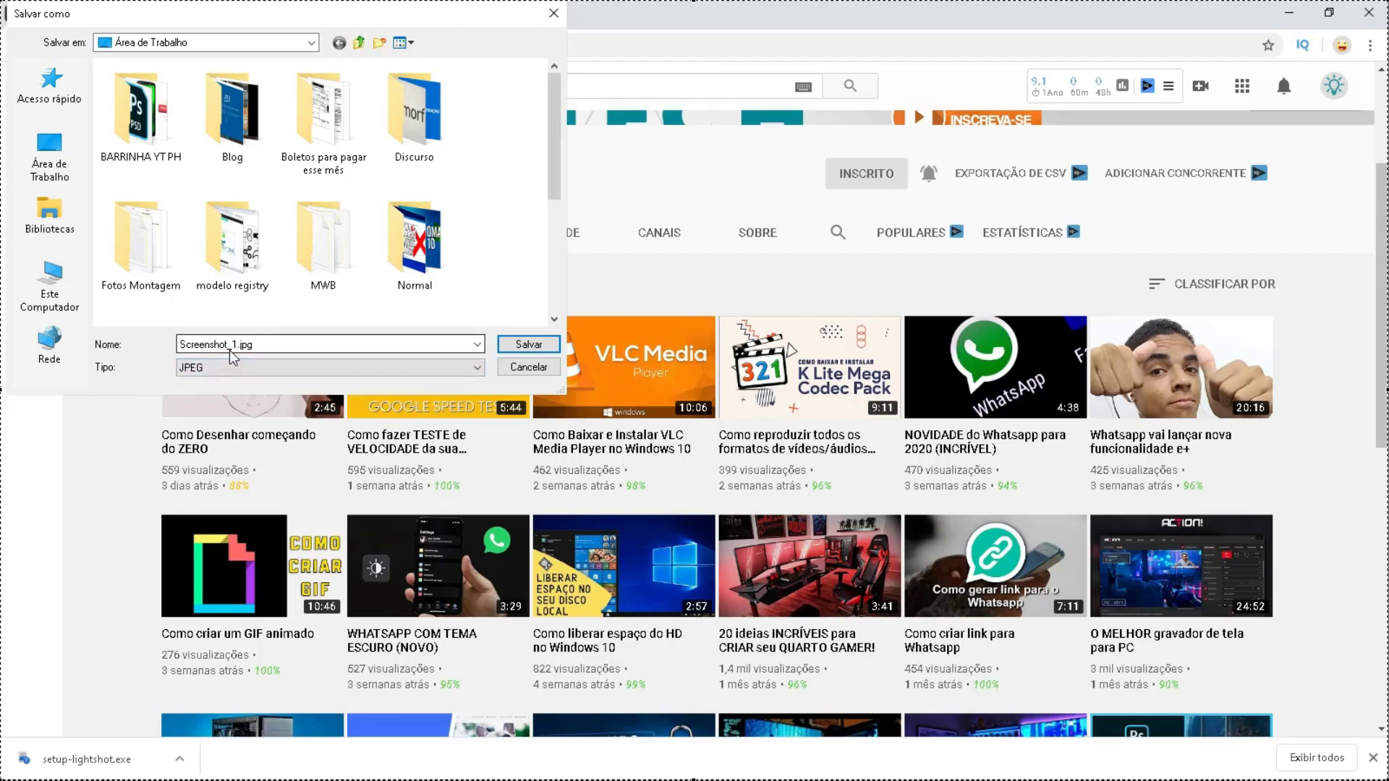
{"action": "double_click", "coordinate": [239, 345]}
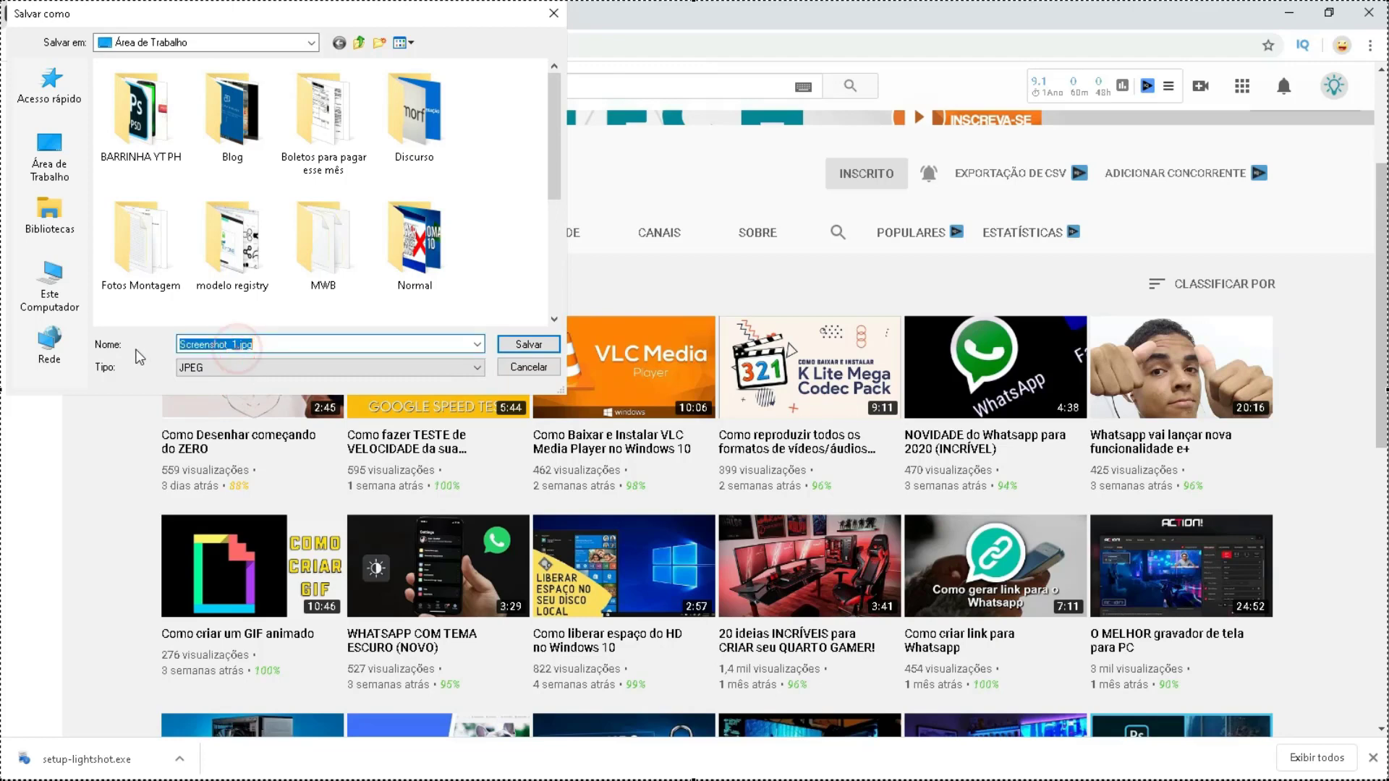
{"action": "left_click", "coordinate": [248, 345]}
{"action": "double_click", "coordinate": [248, 345]}
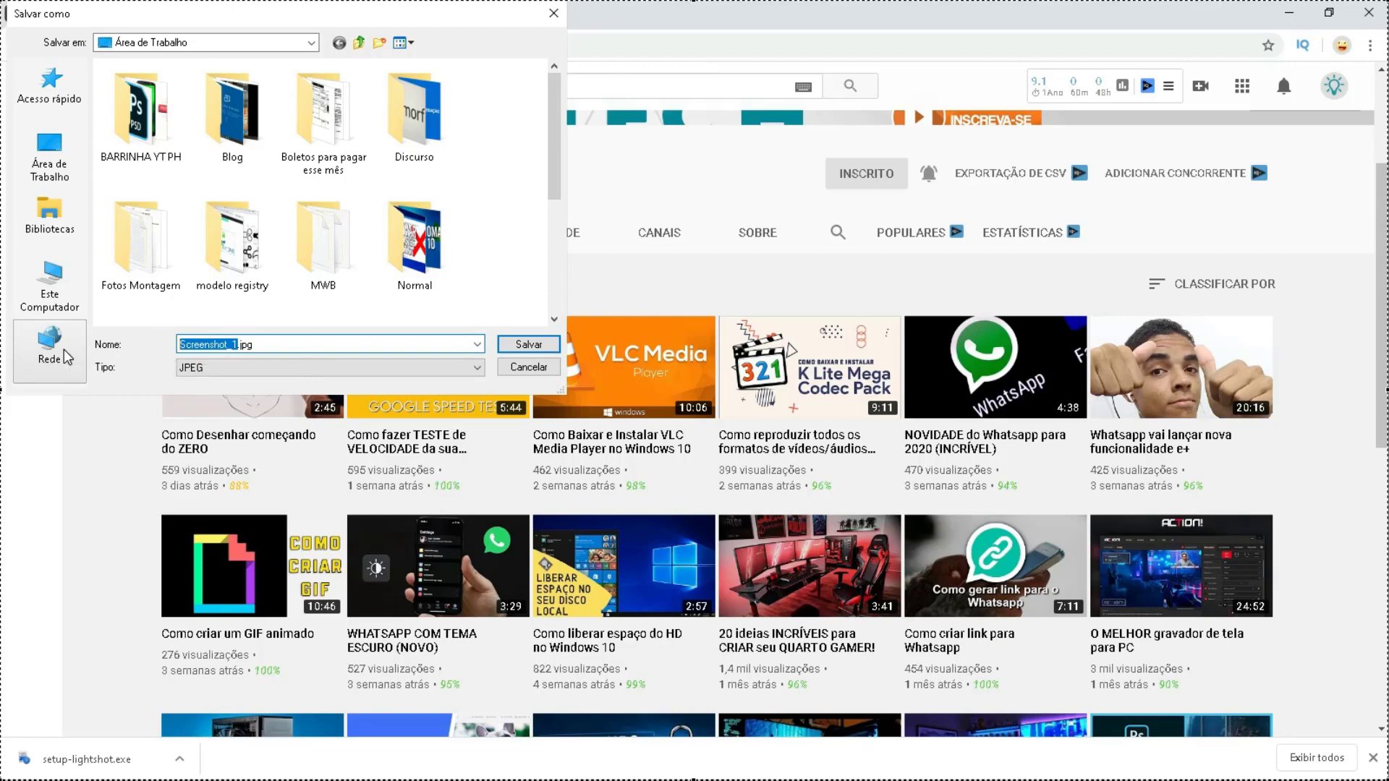
{"action": "type", "text": "teste02"}
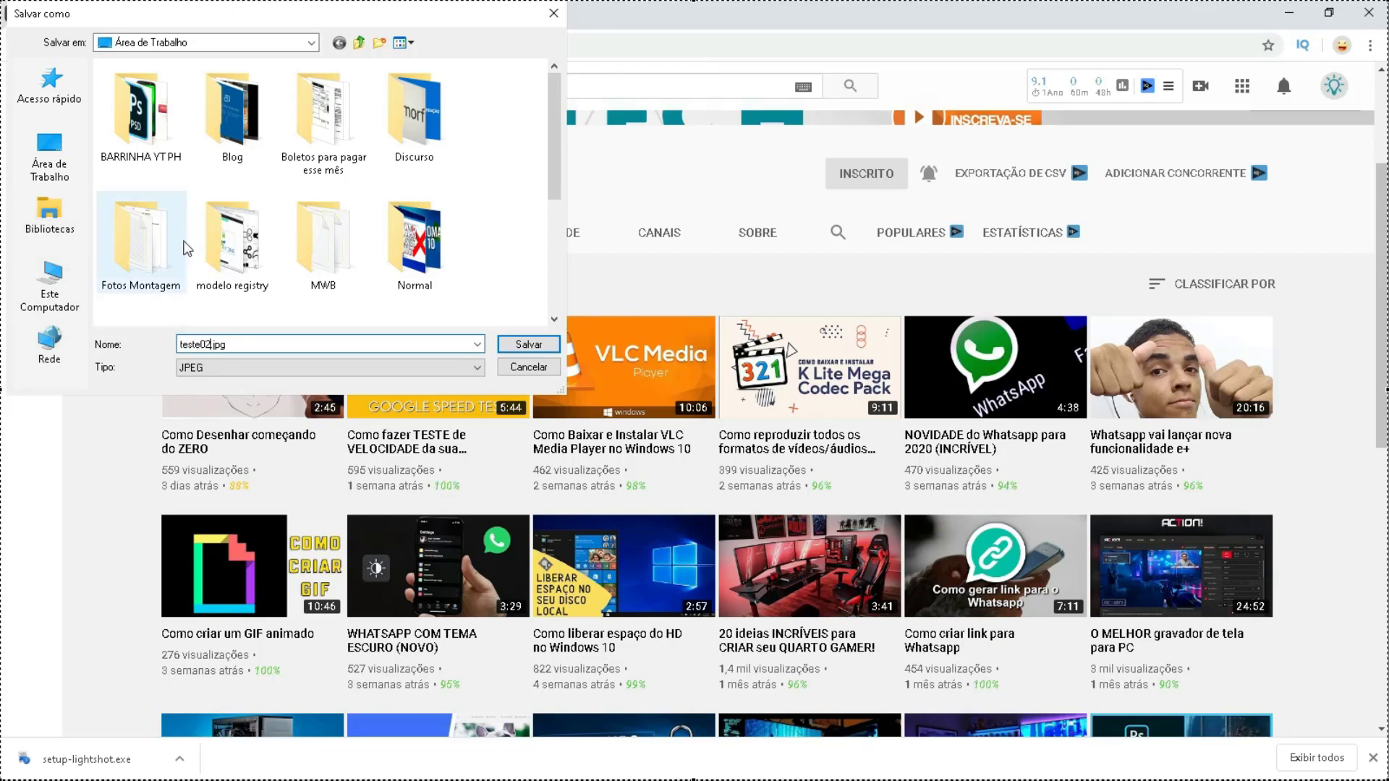
{"action": "left_click", "coordinate": [533, 350]}
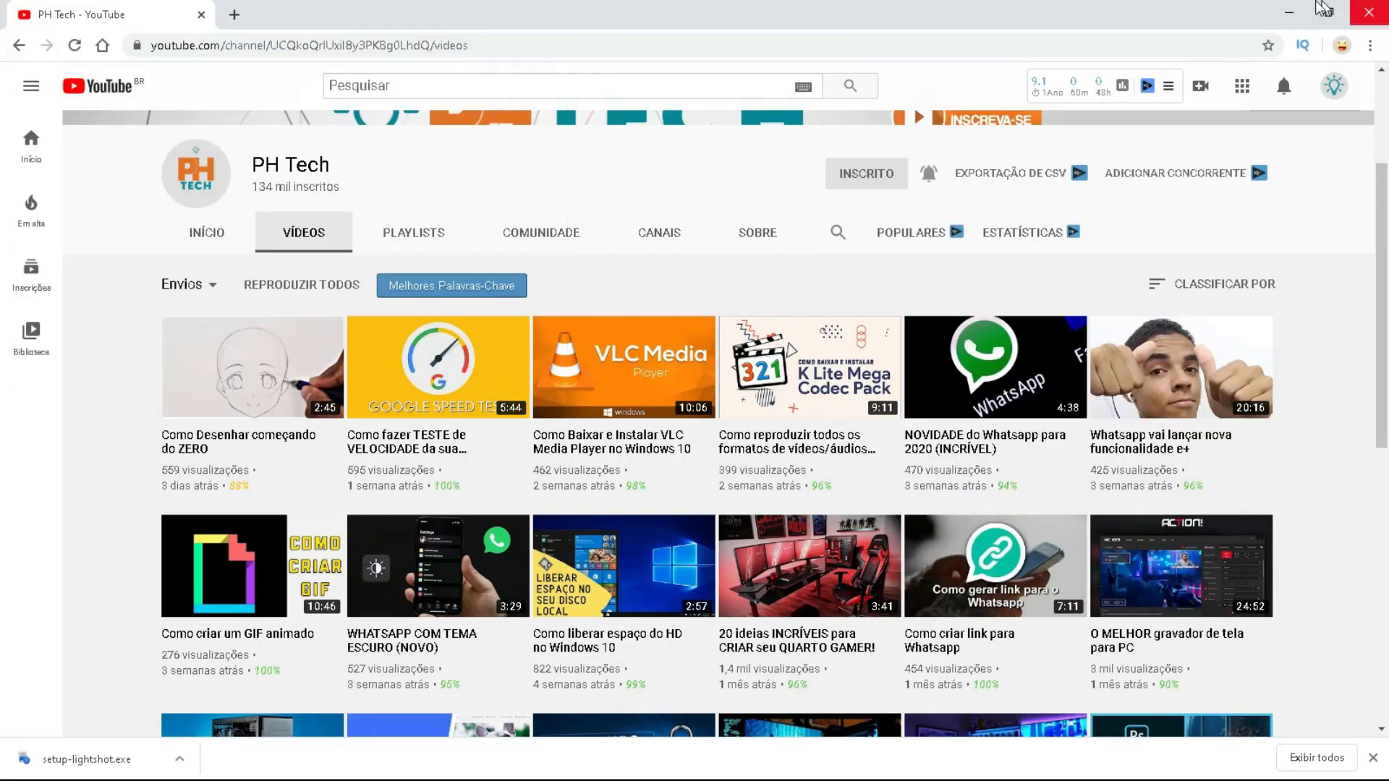
Step: Minimize Chrome to show the desktop, view the commands offered by Lightshot's hidden notification-area icon, and dismiss them
{"action": "left_click", "coordinate": [1288, 12]}
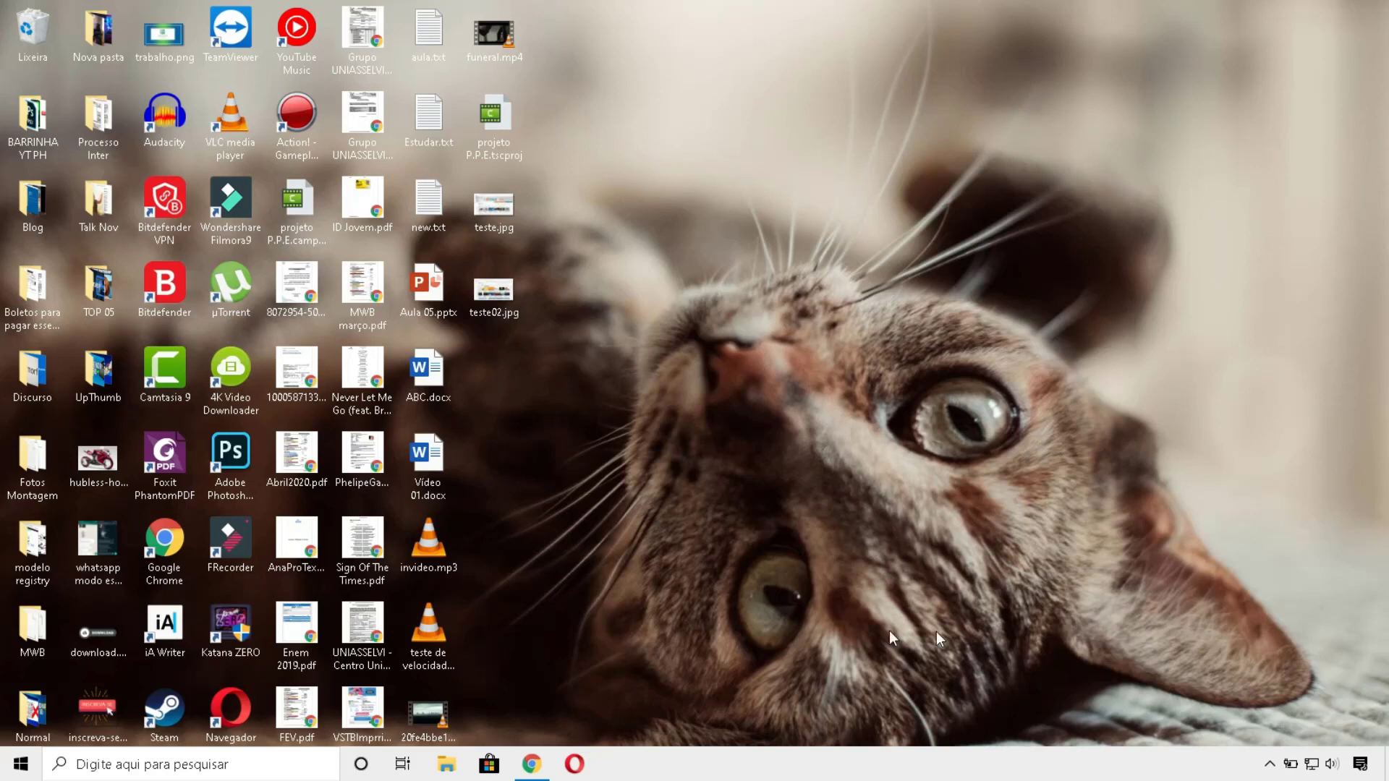
{"action": "left_click", "coordinate": [1272, 766]}
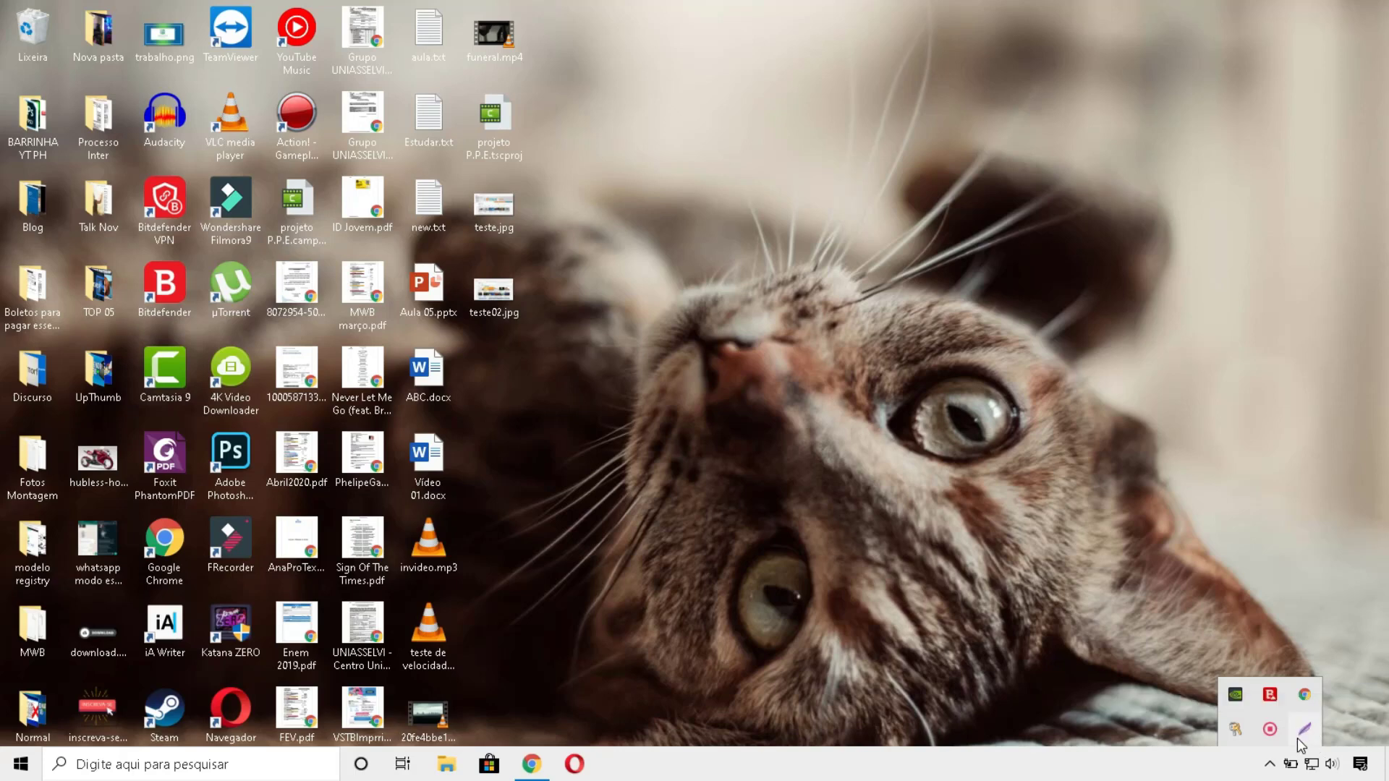
{"action": "right_click", "coordinate": [1297, 736]}
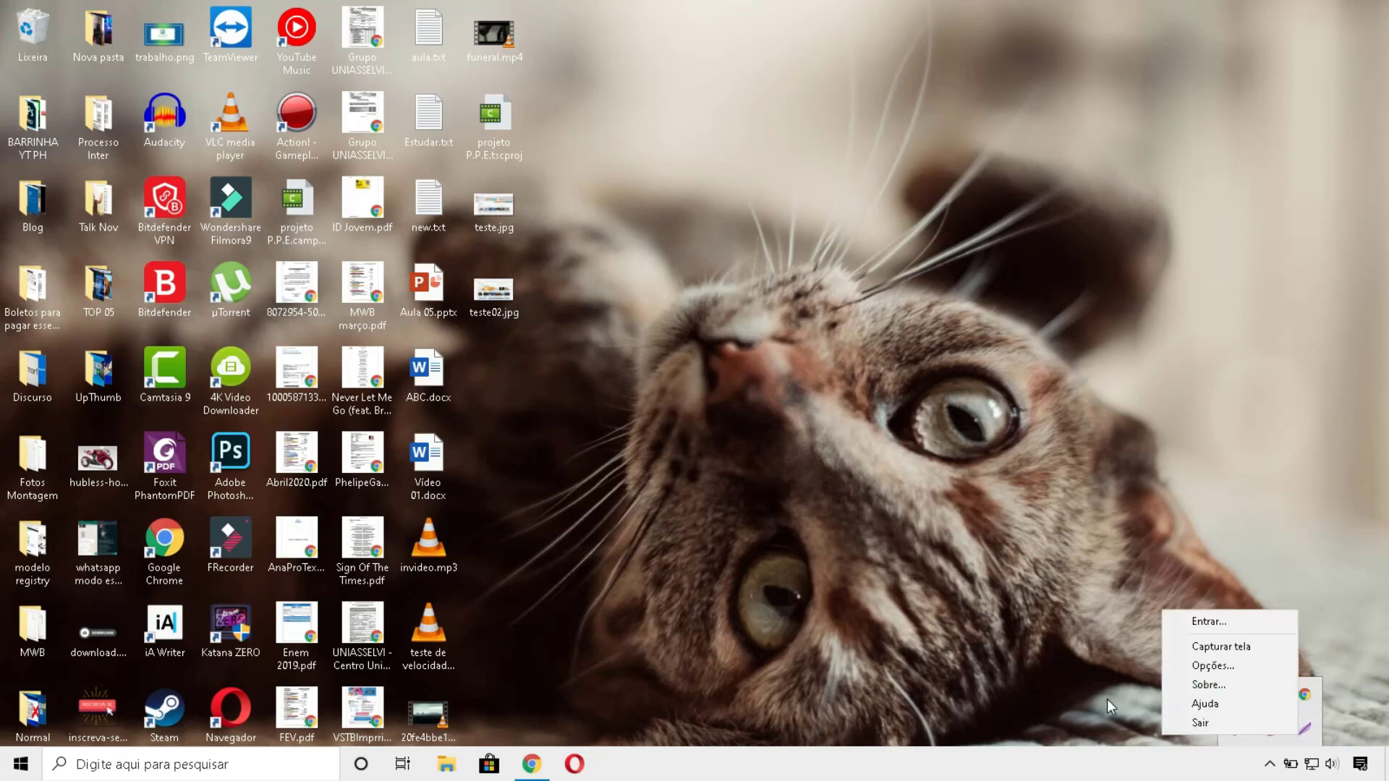
{"action": "left_click", "coordinate": [1282, 723]}
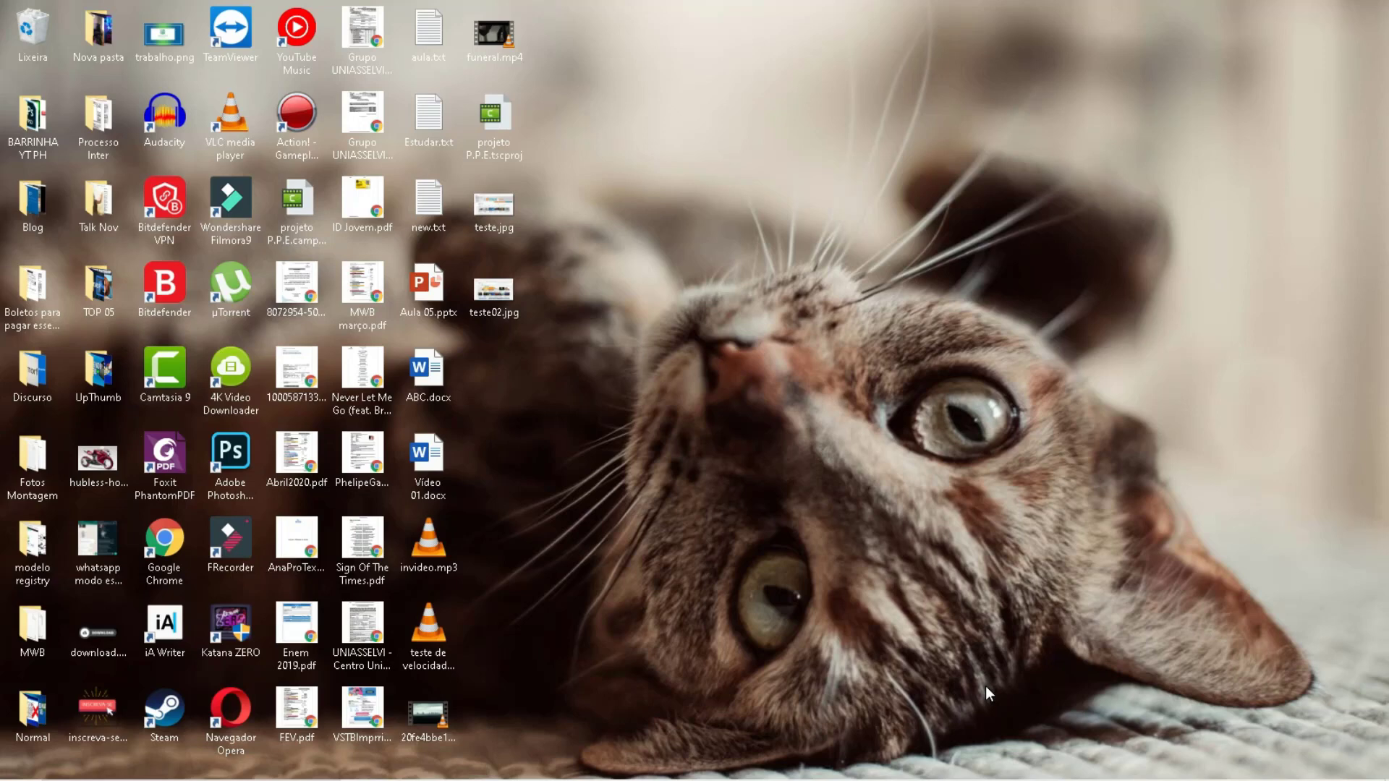
Step: Start a Lightshot capture of the cat's face on the wallpaper, about 567x433 pixels, and discard it
{"action": "key", "text": "Print"}
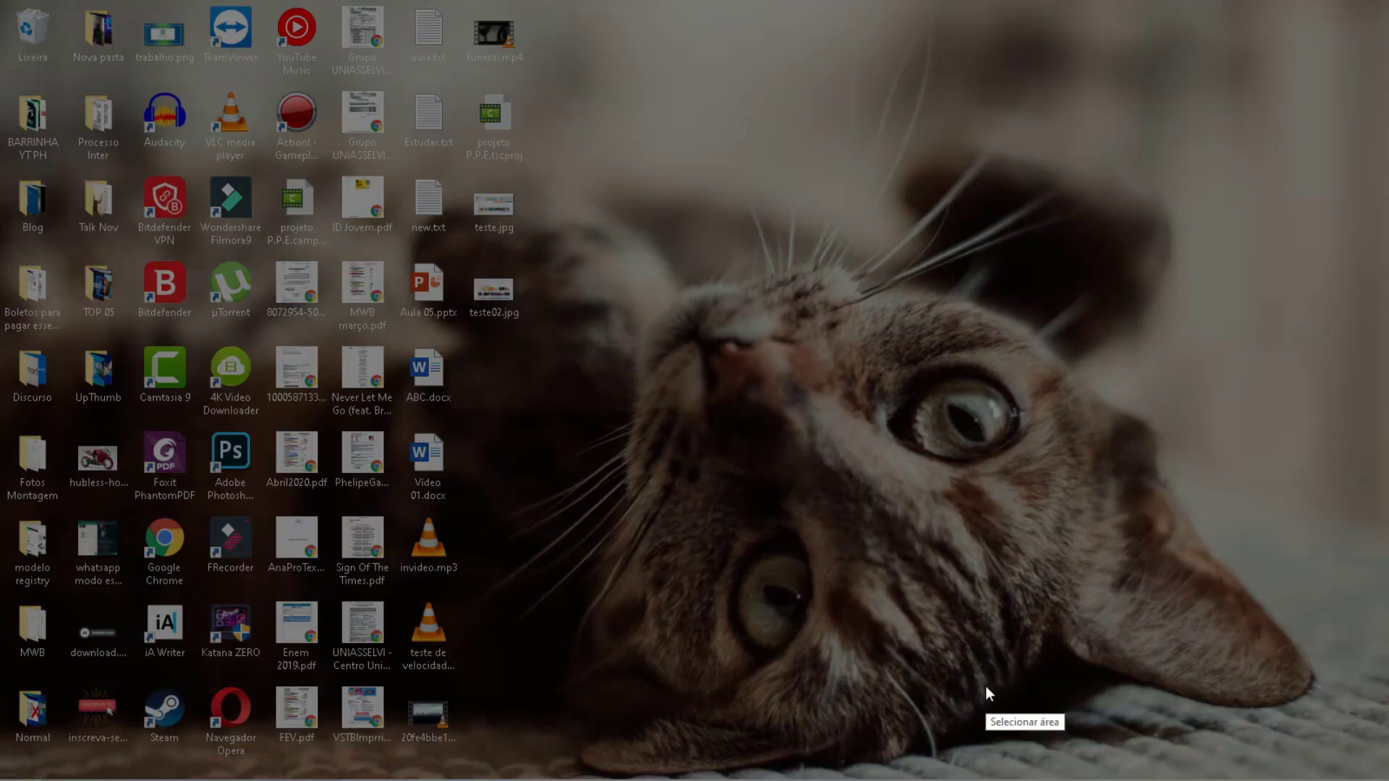
{"action": "left_click_drag", "start_coordinate": [1006, 640], "coordinate": [514, 264]}
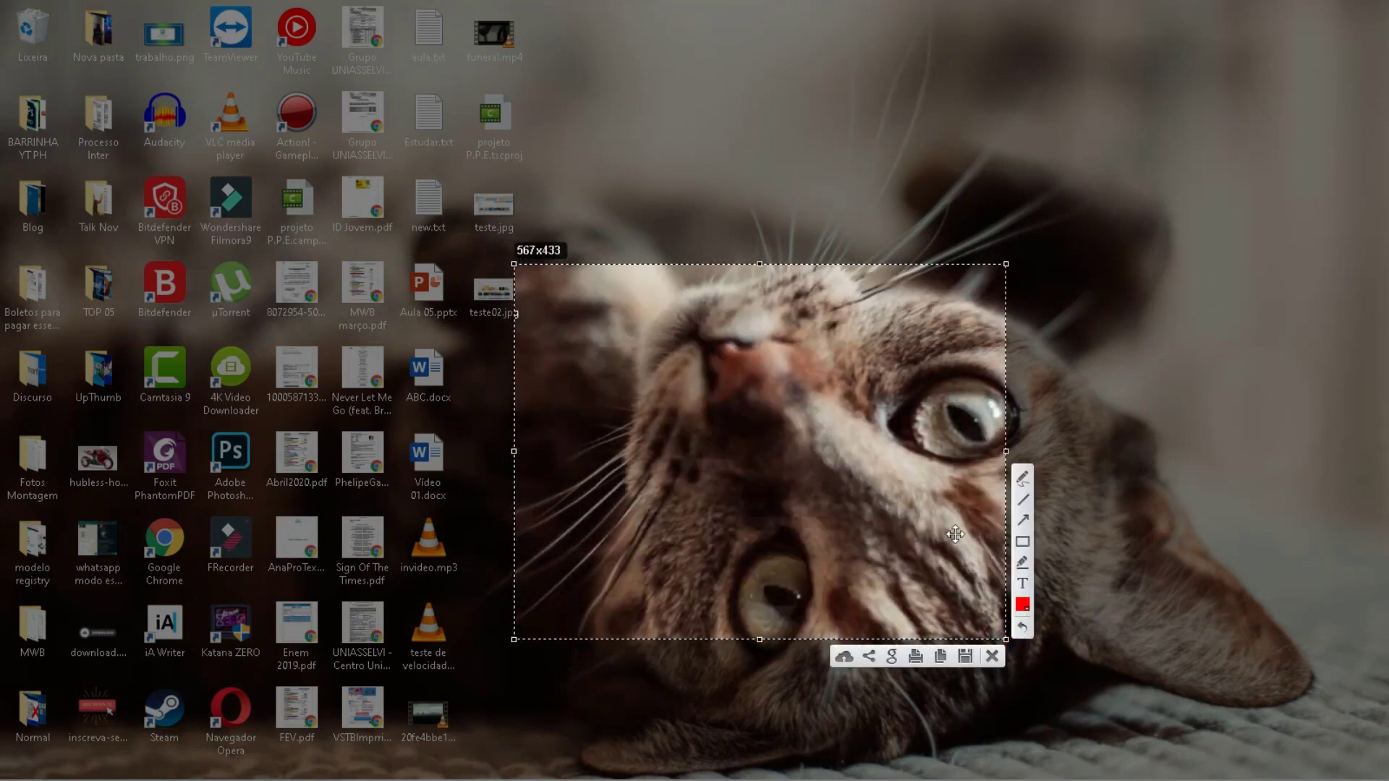
{"action": "left_click", "coordinate": [992, 656]}
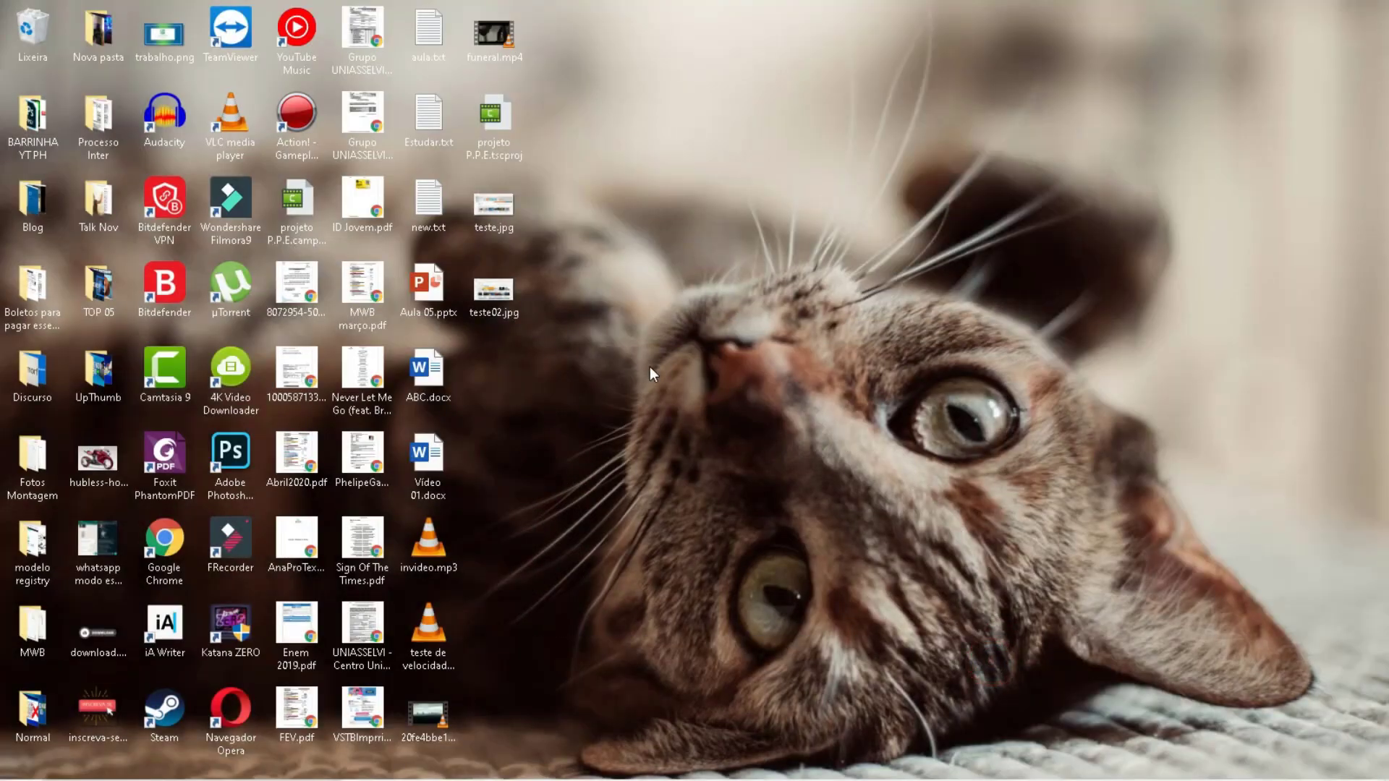